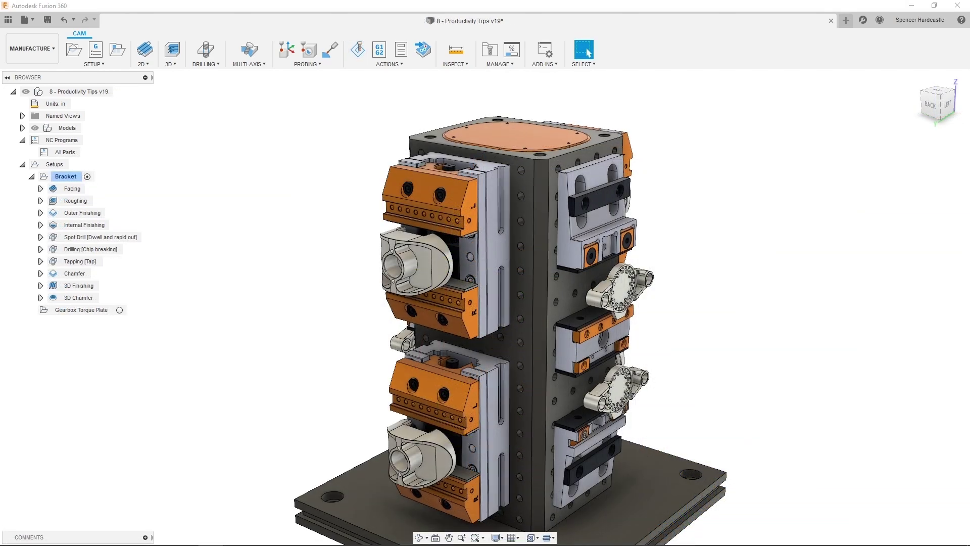
- Scroll the browser up to the Bracket operations in the v19 design
scroll(505, 227, "up", 5)
- Show Outer Finishing's Passes settings down to Multiple Depths, with its 0.1 in maximum roughing stepdown
right_click(53, 212)
left_click(103, 226)
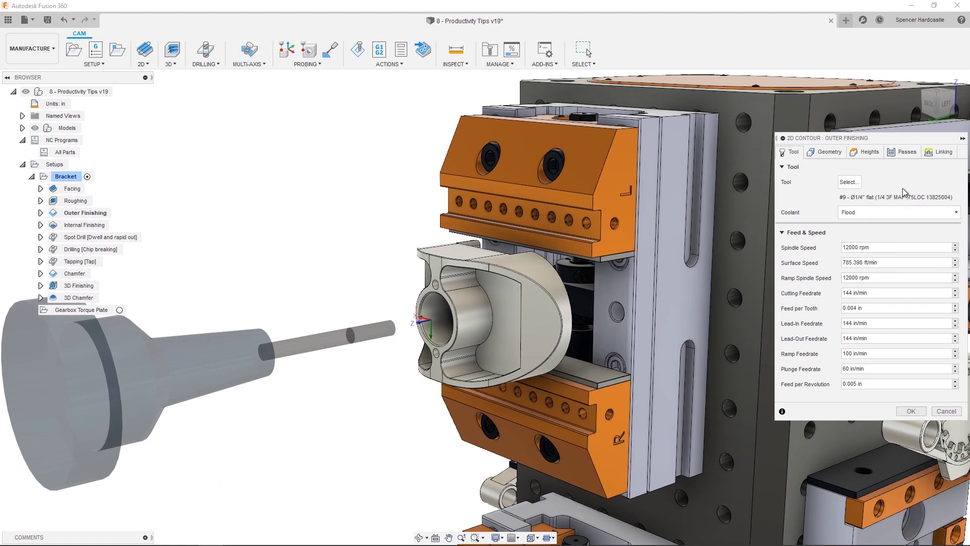
left_click(906, 152)
scroll(878, 297, "down", 3)
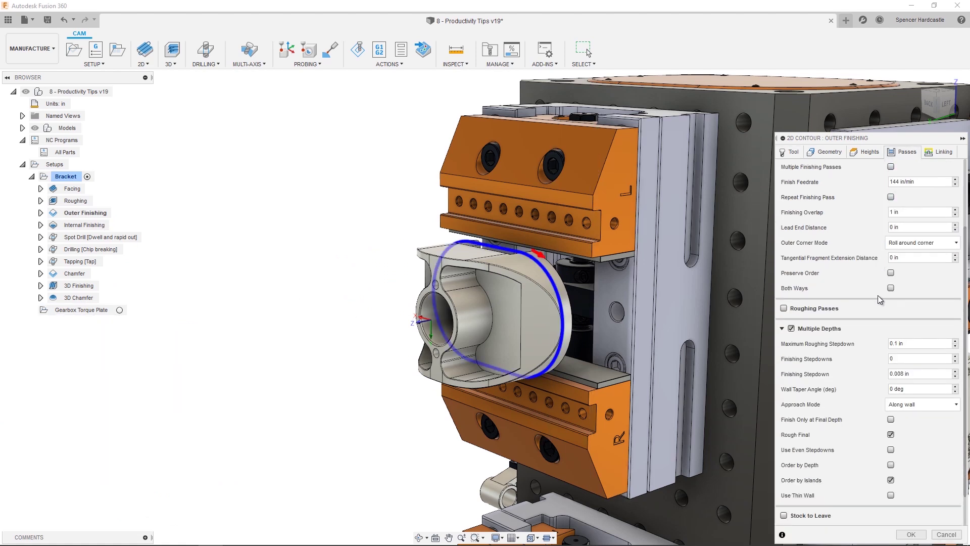
scroll(878, 307, "down", 2)
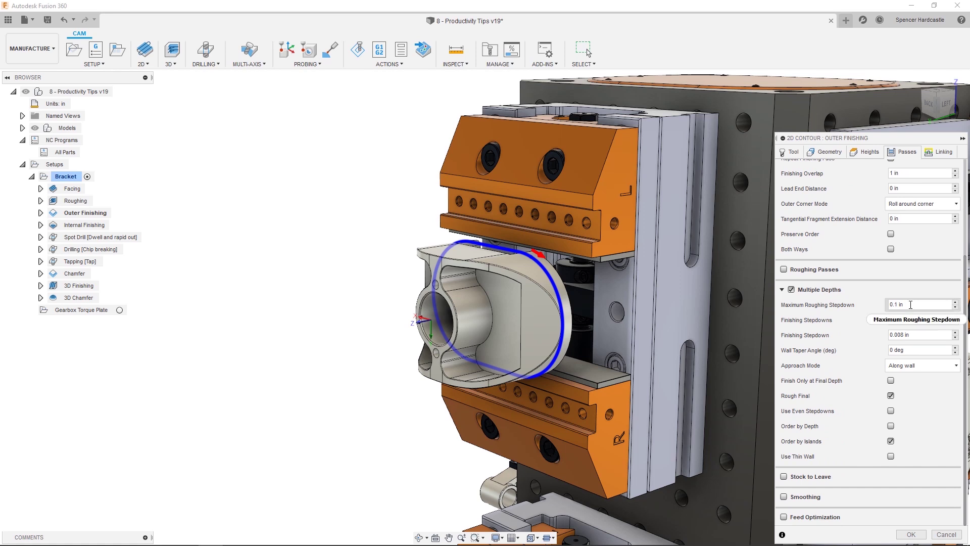
mouse_move(911, 305)
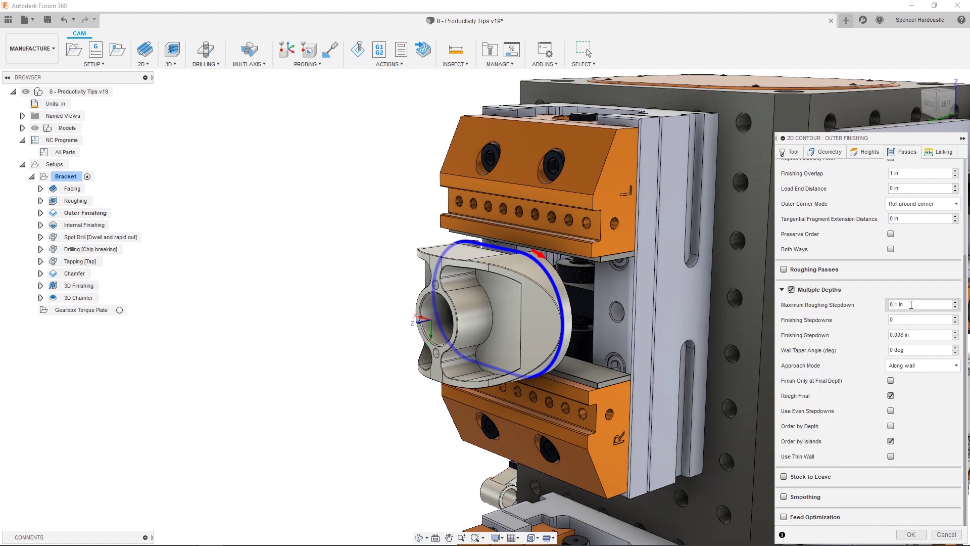
- Open the Maximum Roughing Stepdown expression editor, replace 0.1 in and browse the math function suggestions
right_click(911, 305)
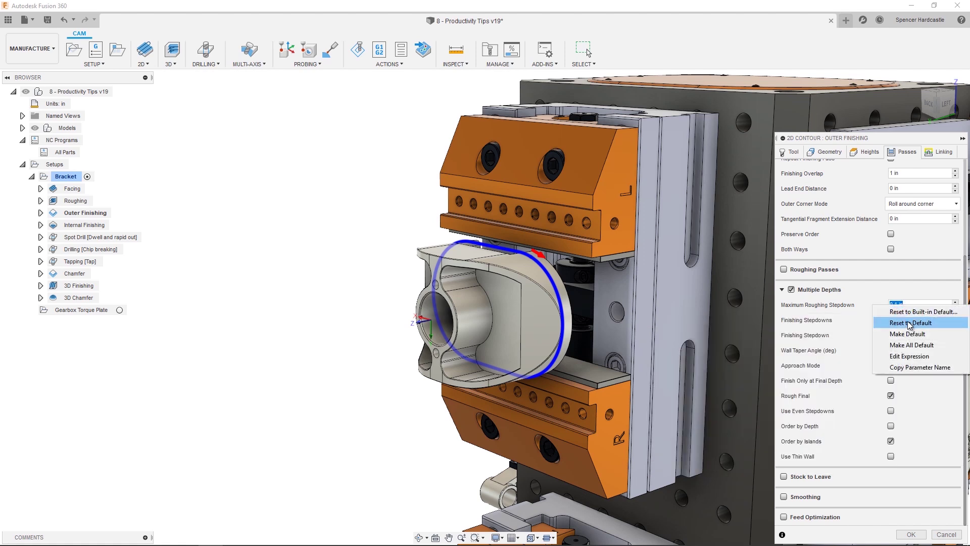
left_click(936, 355)
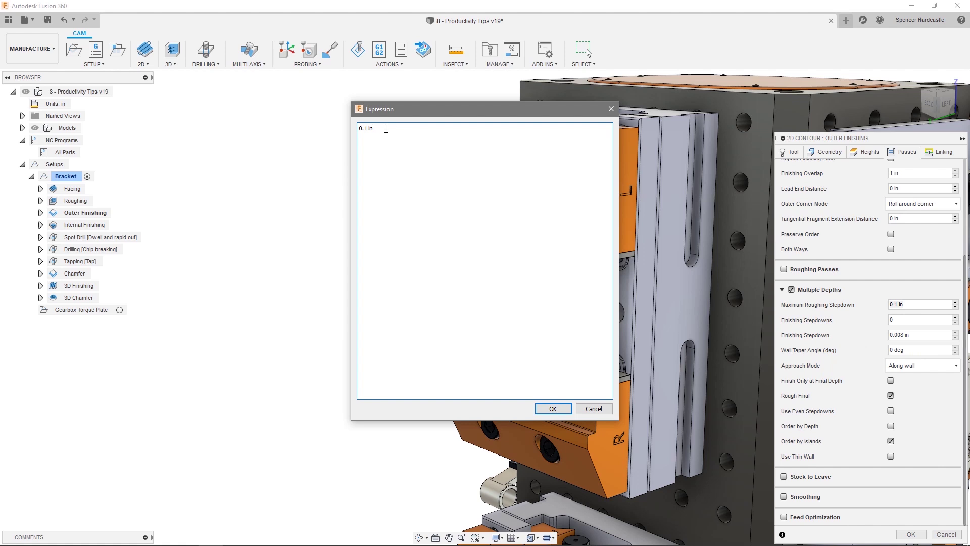
left_click_drag(384, 128, 349, 131)
type("math")
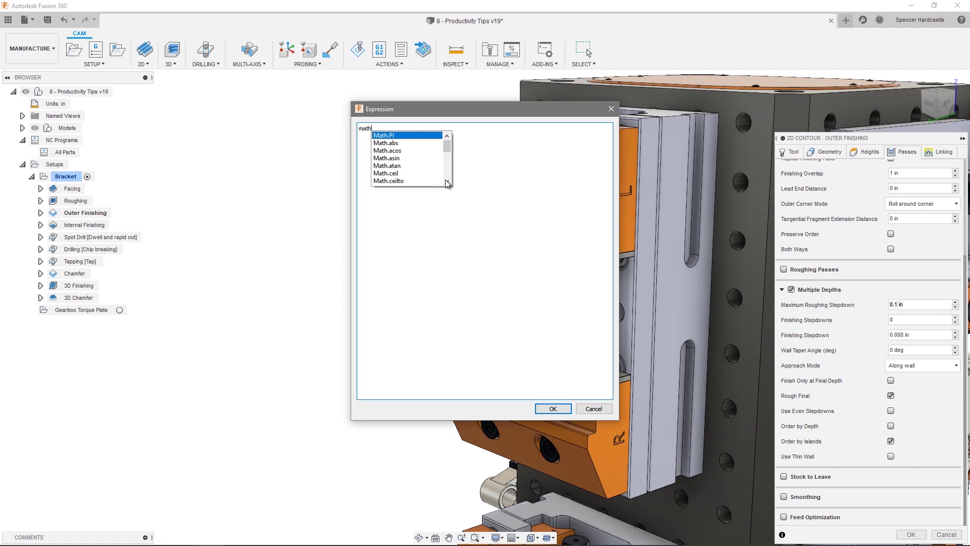
left_click(446, 182)
left_click(447, 182)
left_click(447, 182)
left_click(448, 182)
left_click(447, 182)
left_click(447, 182)
left_click(447, 182)
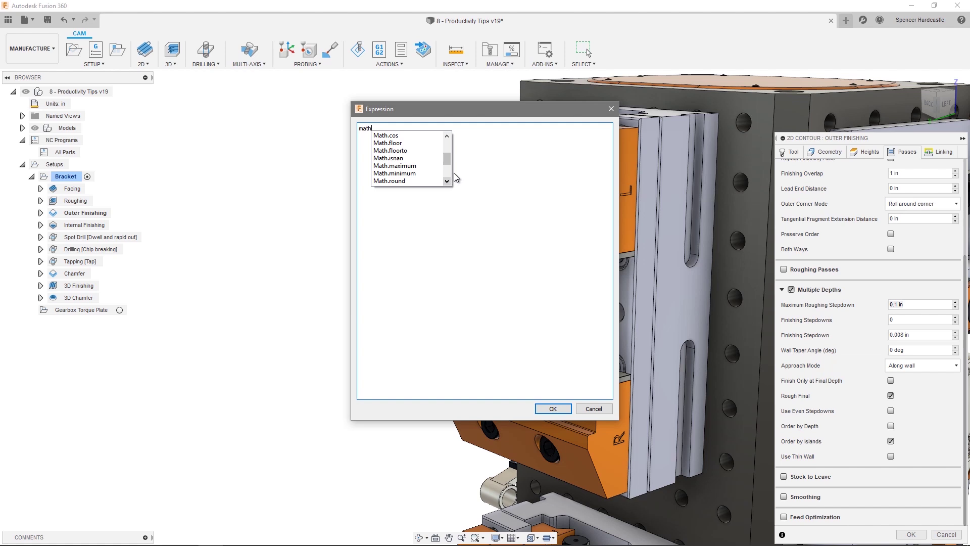
- Enter 0.8*tool_fluteLength as the stepdown expression, giving 0.6 in
left_click(433, 123)
double_click(374, 126)
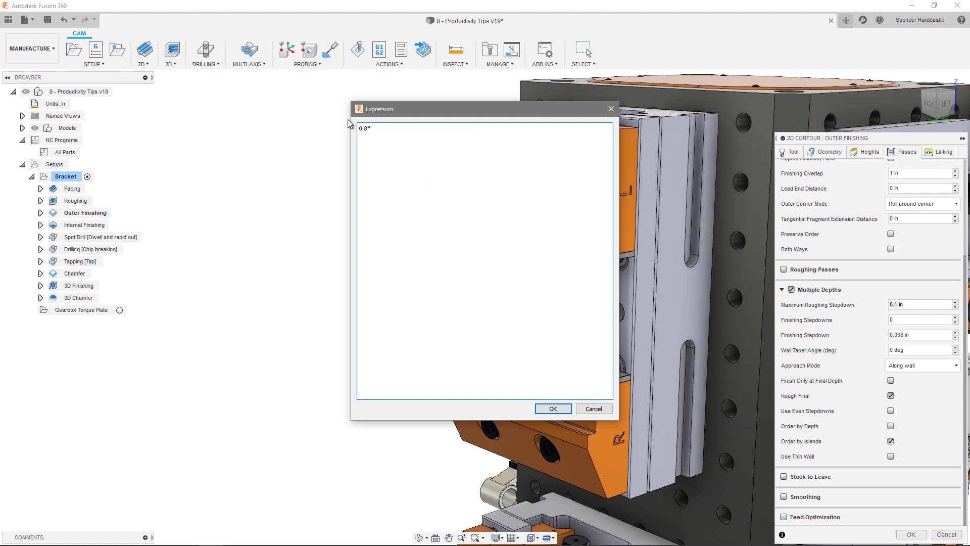
type("tool_fl")
key("Return")
left_click(553, 408)
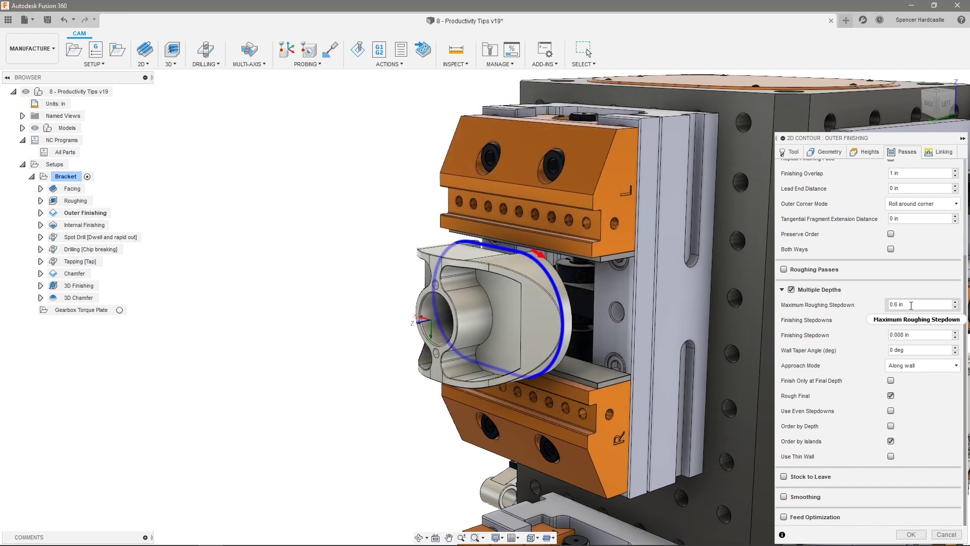
- Switch Outer Finishing to tool 3 - Ø1/2" flat and check its recalculated 0.96 in stepdown
left_click(910, 534)
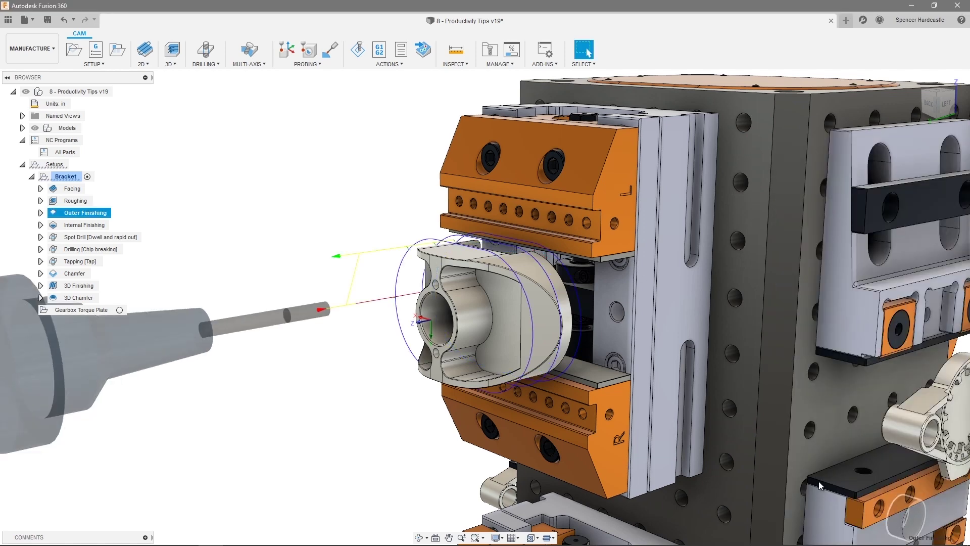
right_click(108, 213)
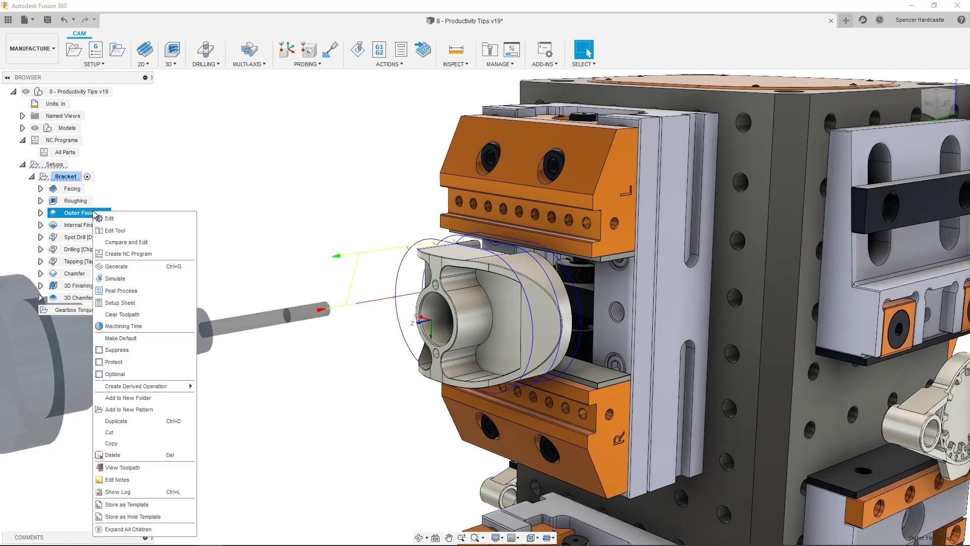
left_click(119, 223)
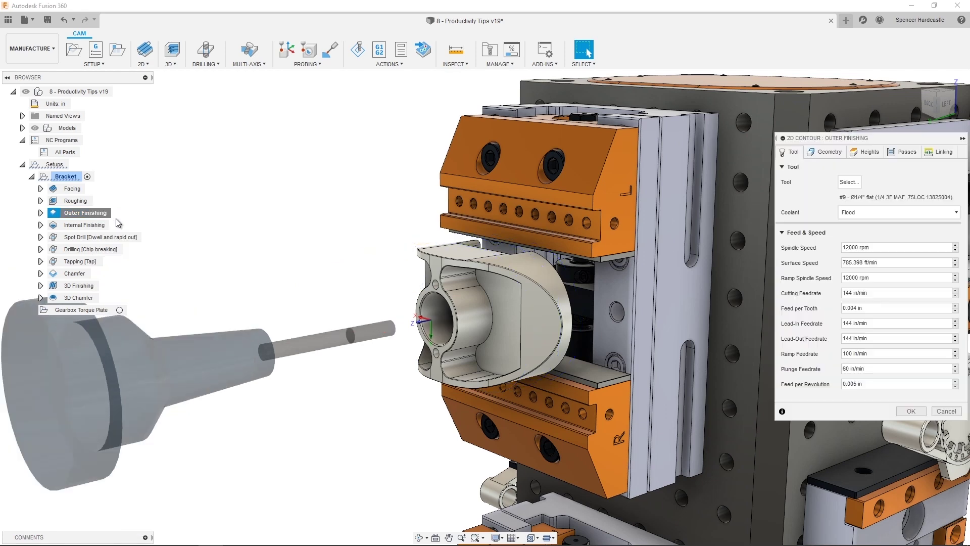
left_click(848, 183)
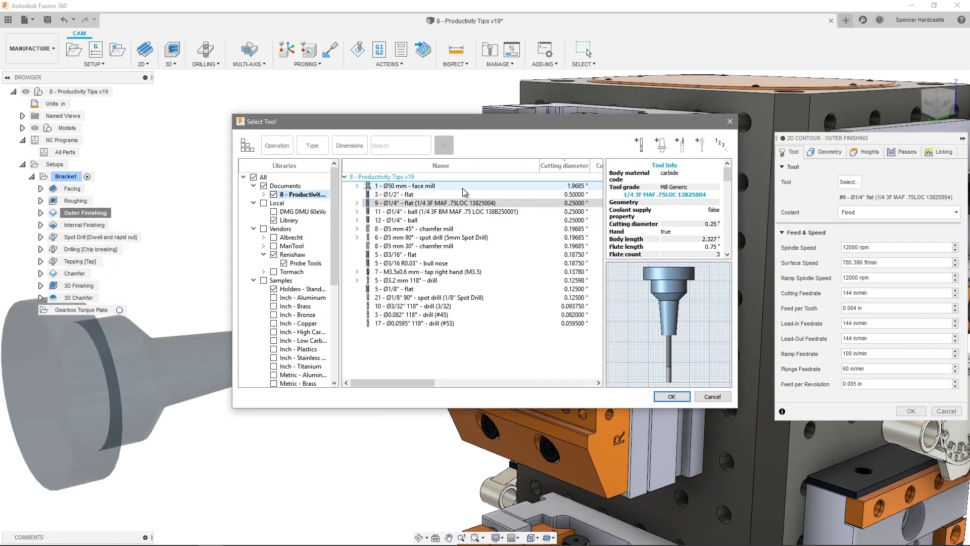
left_click(455, 195)
left_click(672, 397)
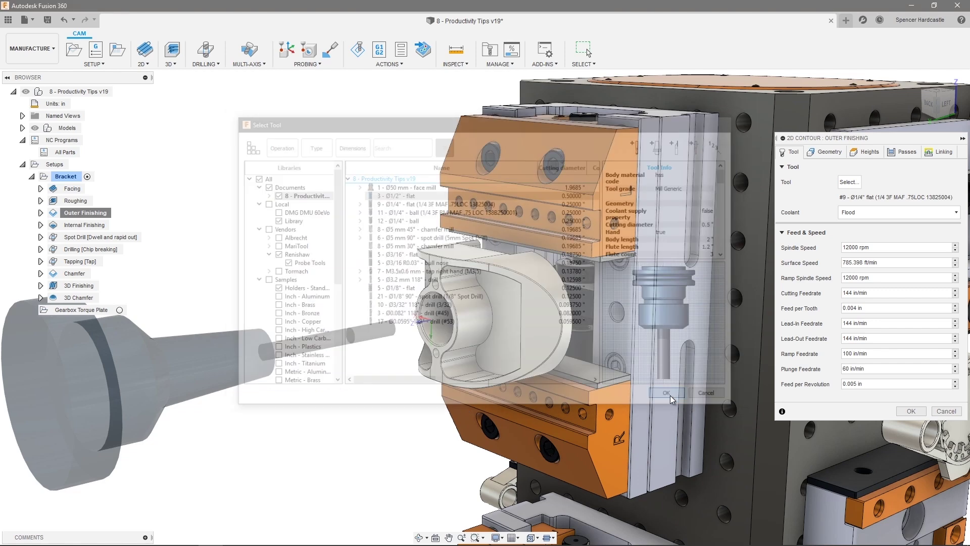
left_click(905, 155)
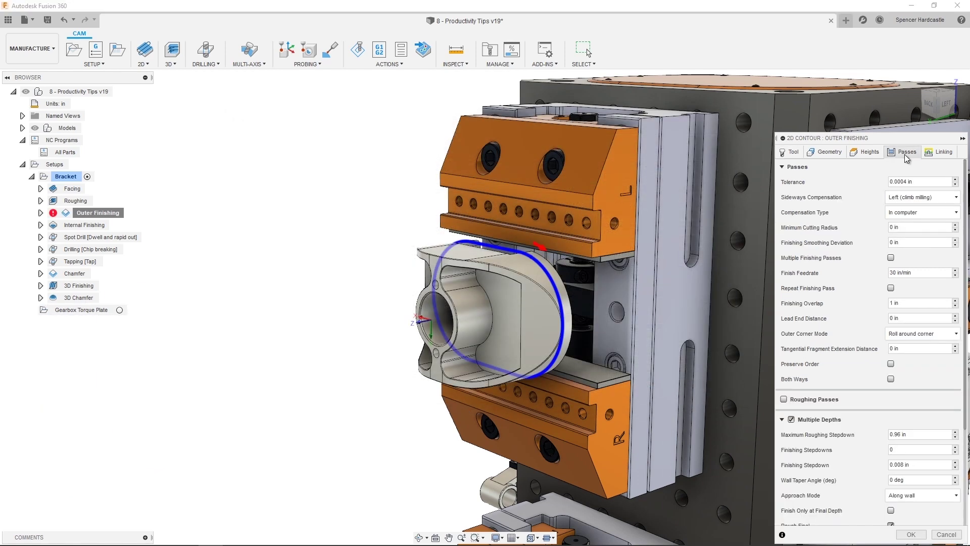
scroll(832, 268, "down", 3)
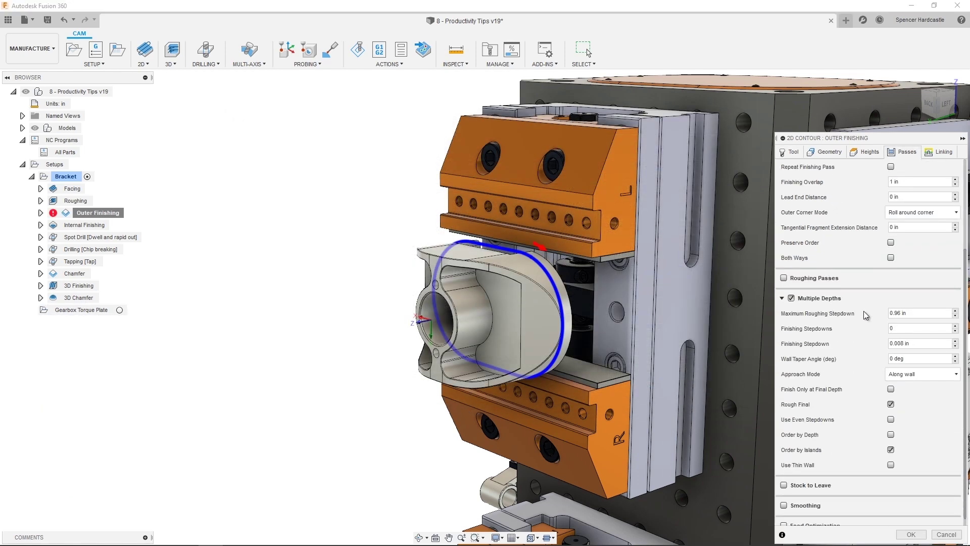
- Apply the Outer Finishing edits with the Ø1/2" flat tool and 0.8*tool_fluteLength stepdown
right_click(912, 309)
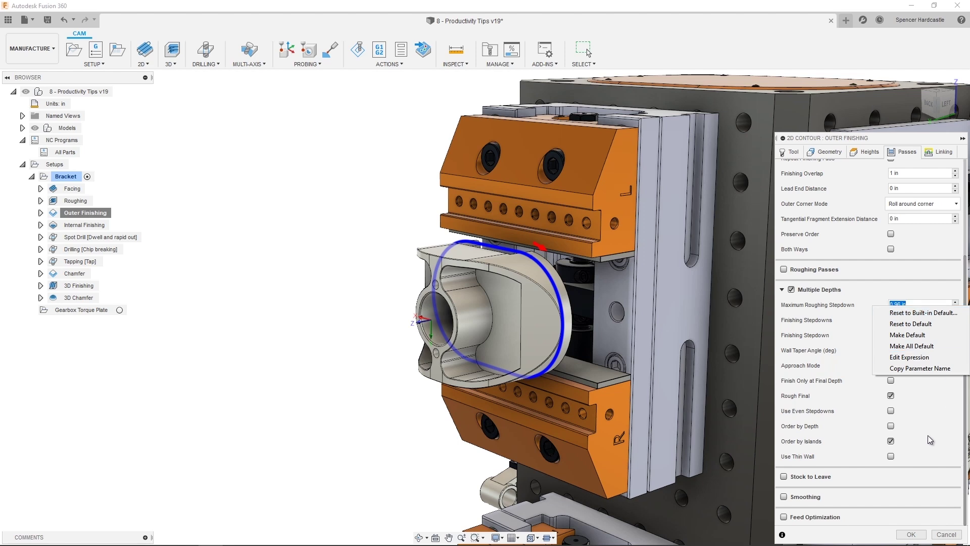
left_click(916, 536)
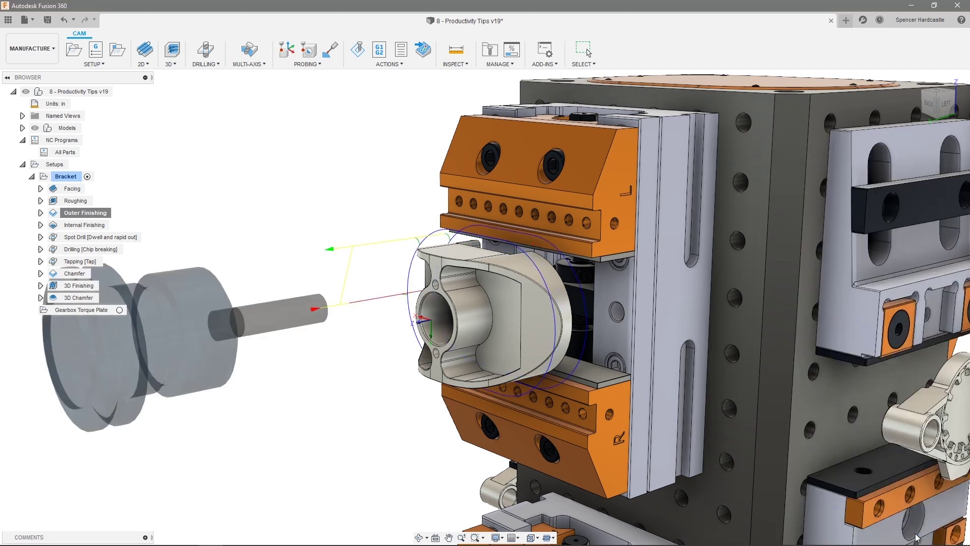
- Fit the whole fixture tower in view and select the Bracket operations from Facing through 3D Chamfer
left_click(493, 65)
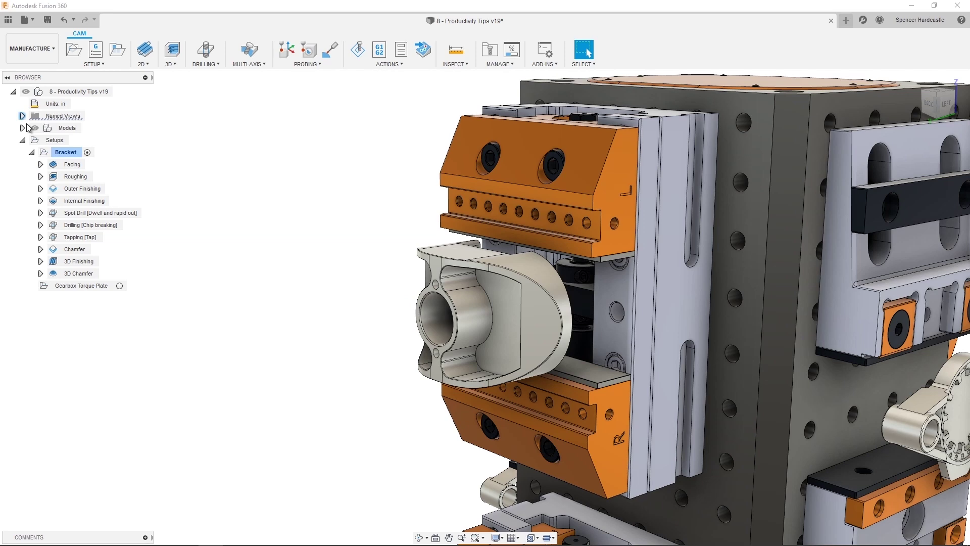
key("F6")
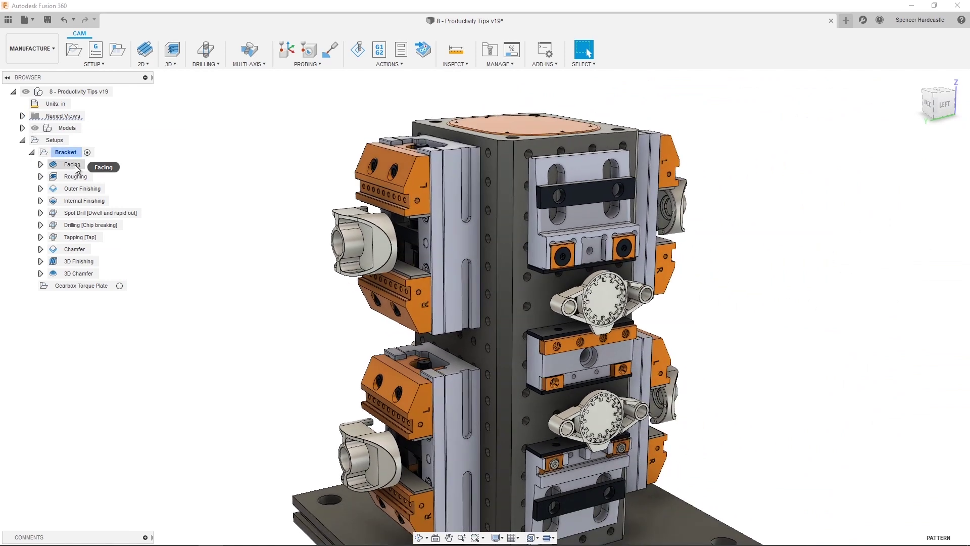
left_click(76, 167)
left_click(77, 275, "shift")
- Add the selected operations to a new linear pattern along the tower's vertical edge with spacing 8
right_click(76, 228)
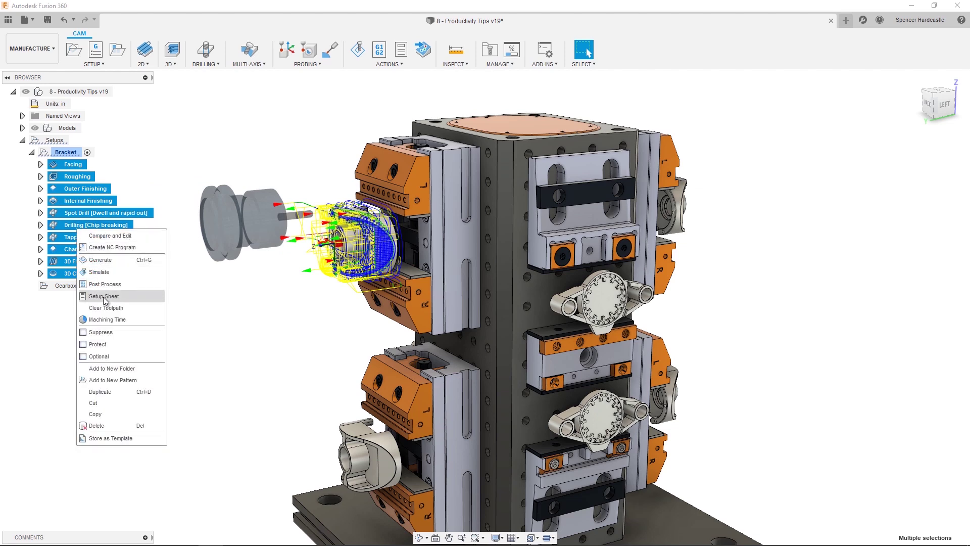
left_click(109, 379)
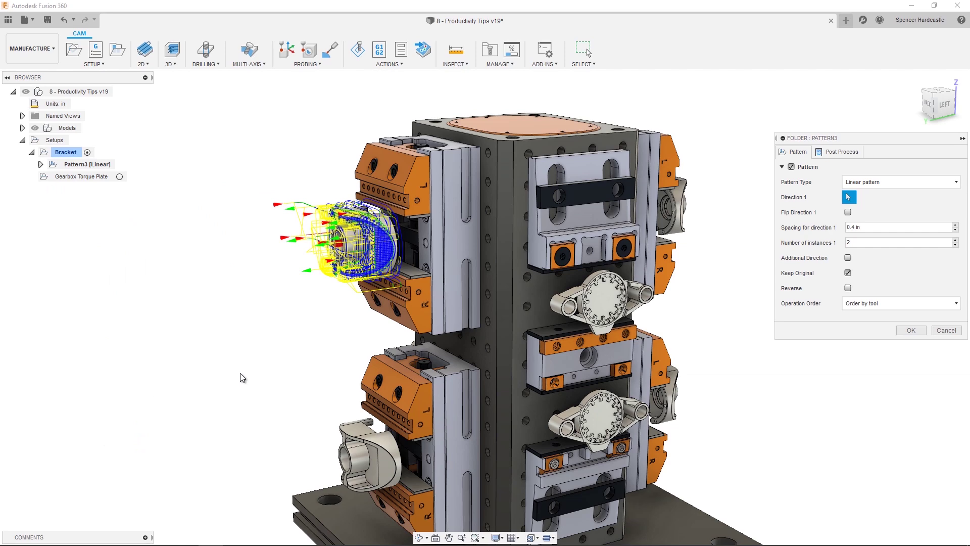
left_click(498, 271)
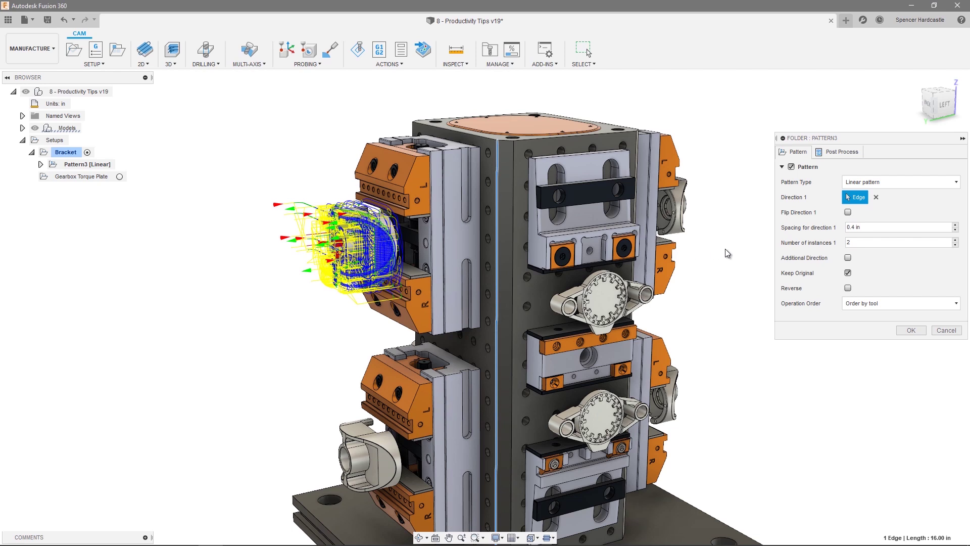
left_click(845, 228)
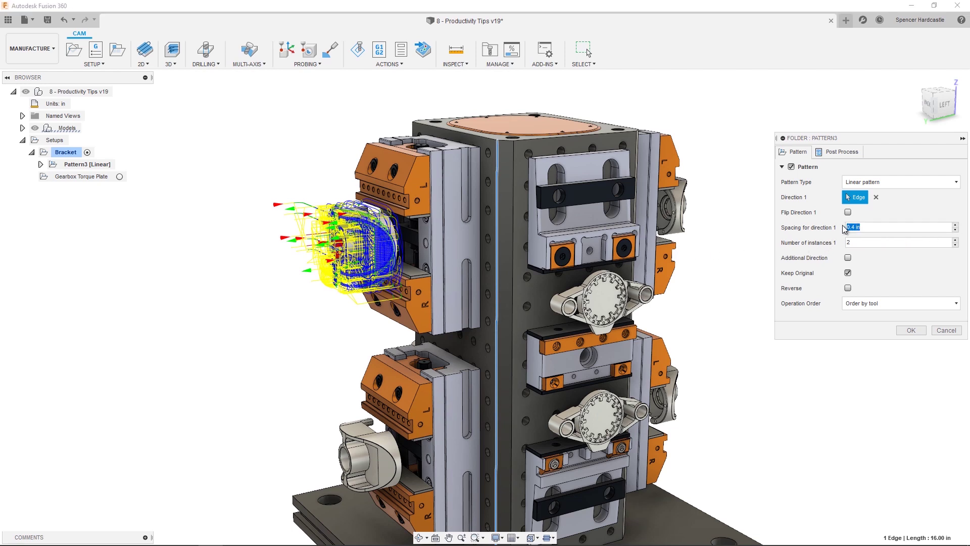
type("8")
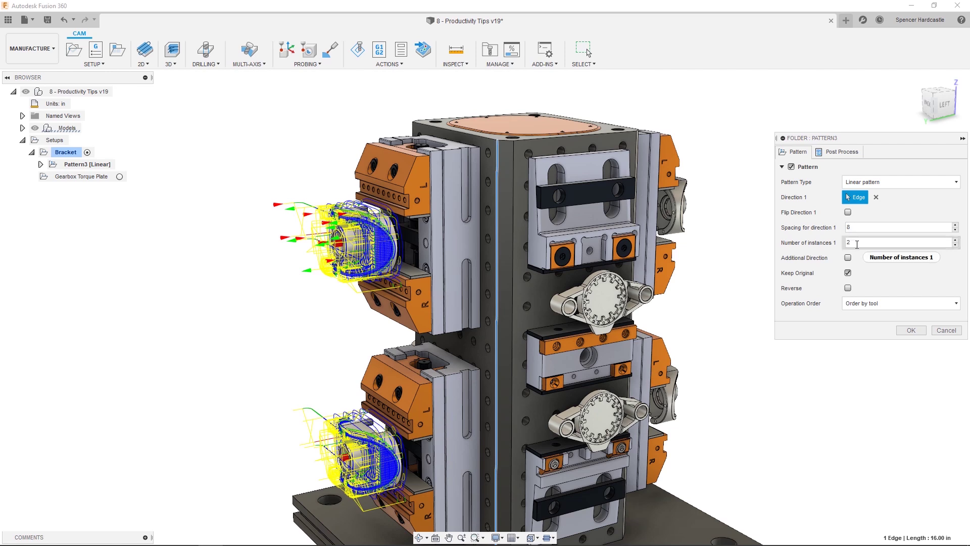
left_click(864, 303)
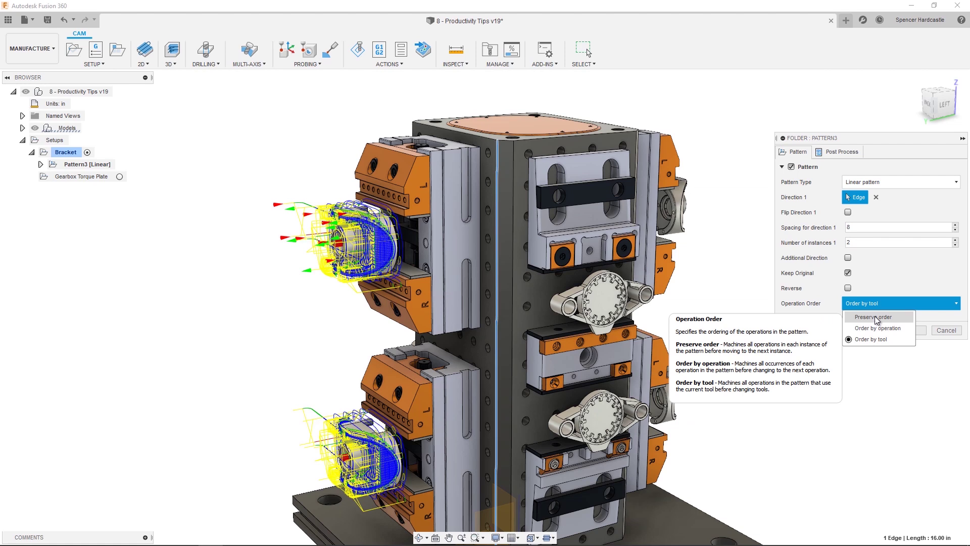
- Keep Order by tool and change Pattern3 to a circular pattern about the Z axis
left_click(879, 303)
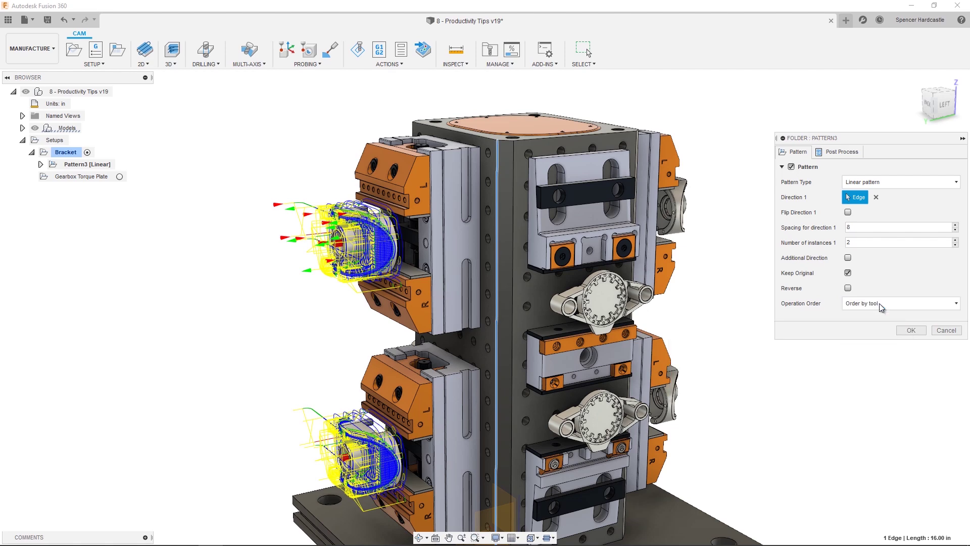
left_click(869, 182)
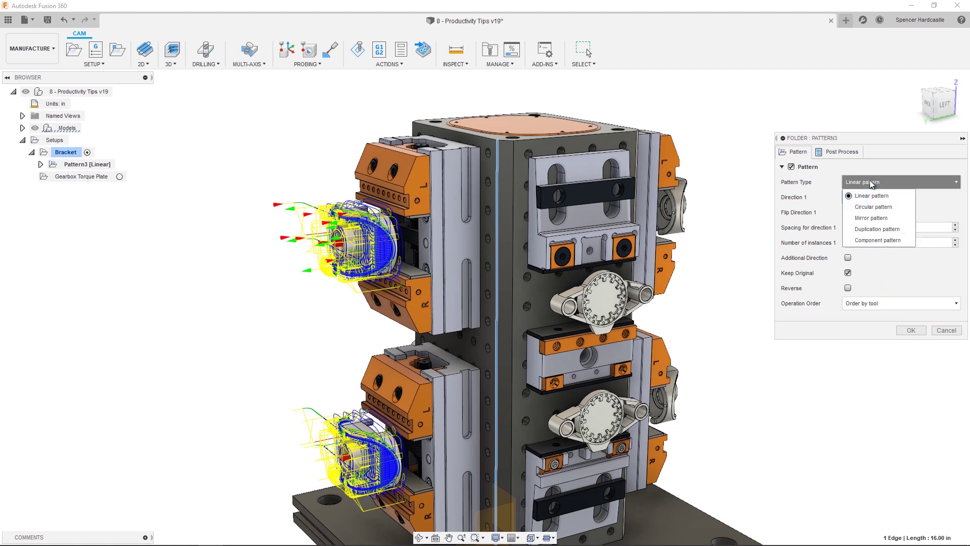
left_click(872, 201)
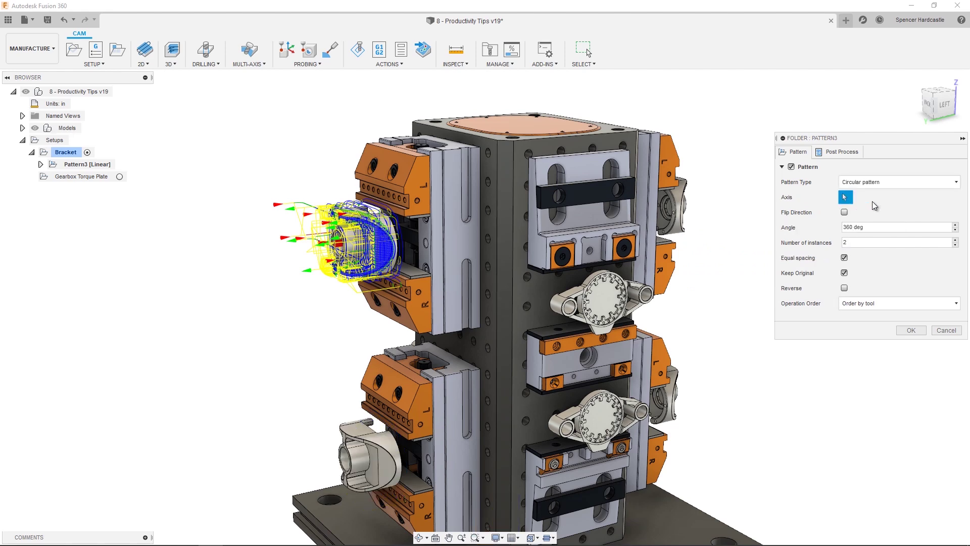
left_click(22, 128)
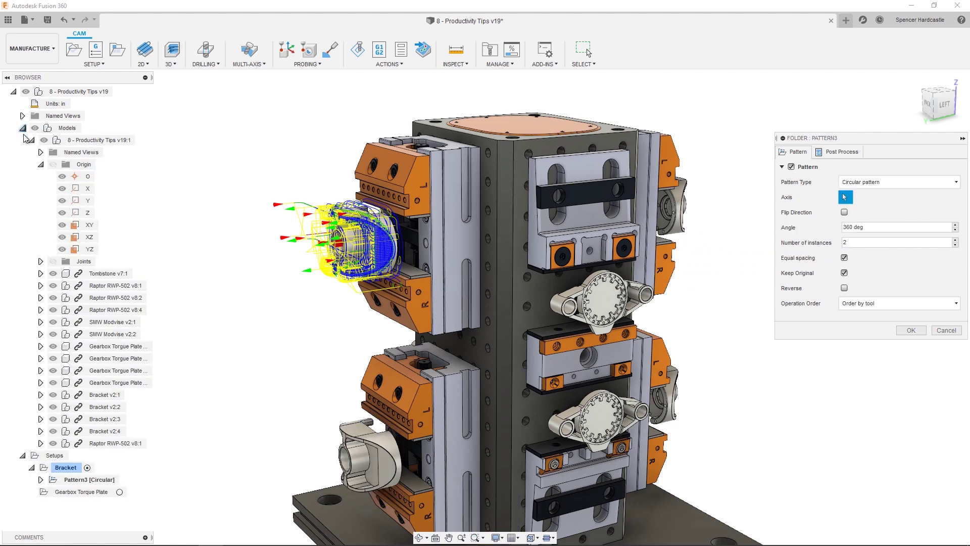
left_click(87, 213)
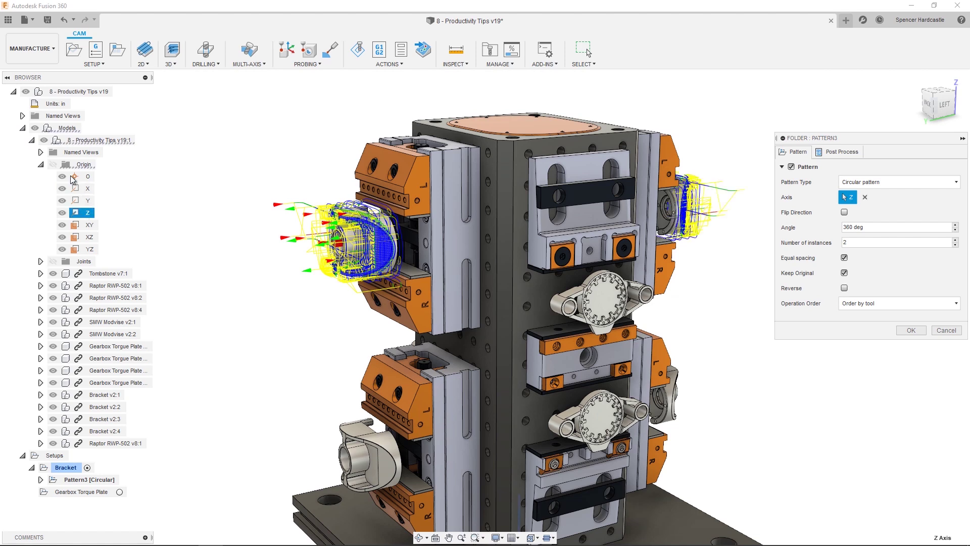
left_click(23, 127)
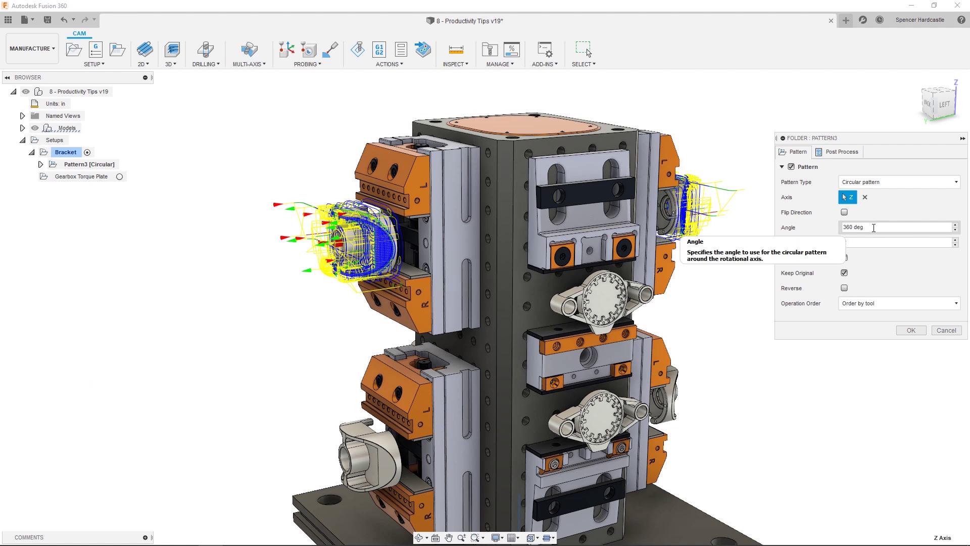
- Change the pattern to a mirror pattern about the XZ origin plane
left_click(903, 183)
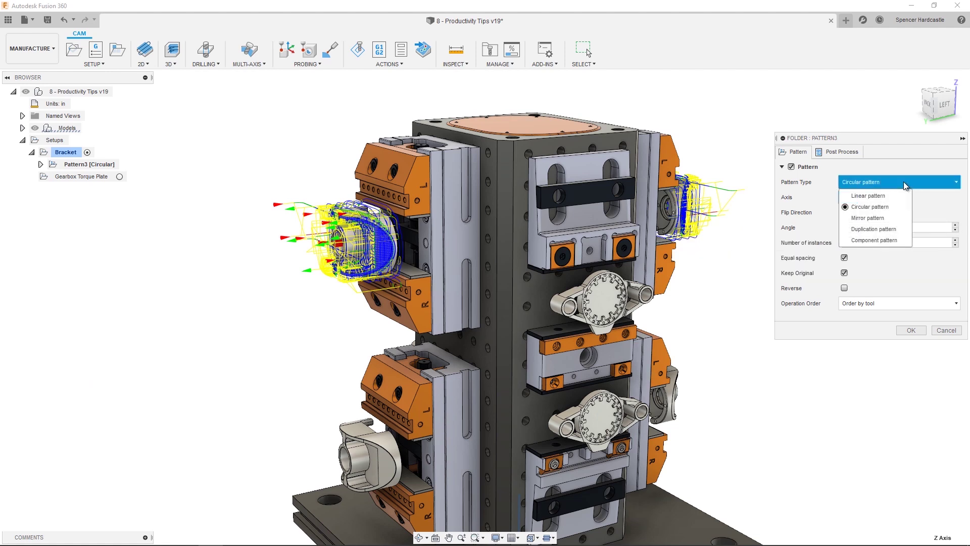
left_click(902, 217)
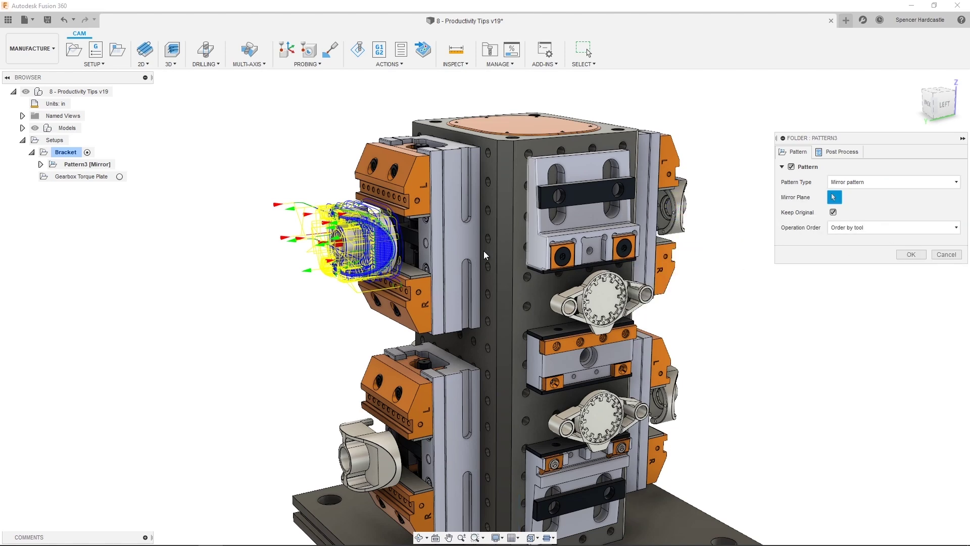
left_click(22, 128)
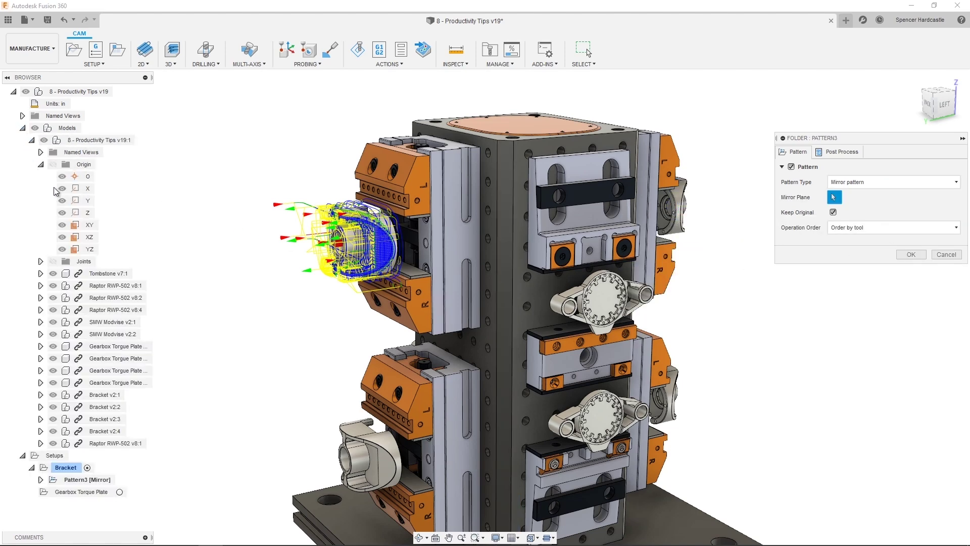
left_click(90, 236)
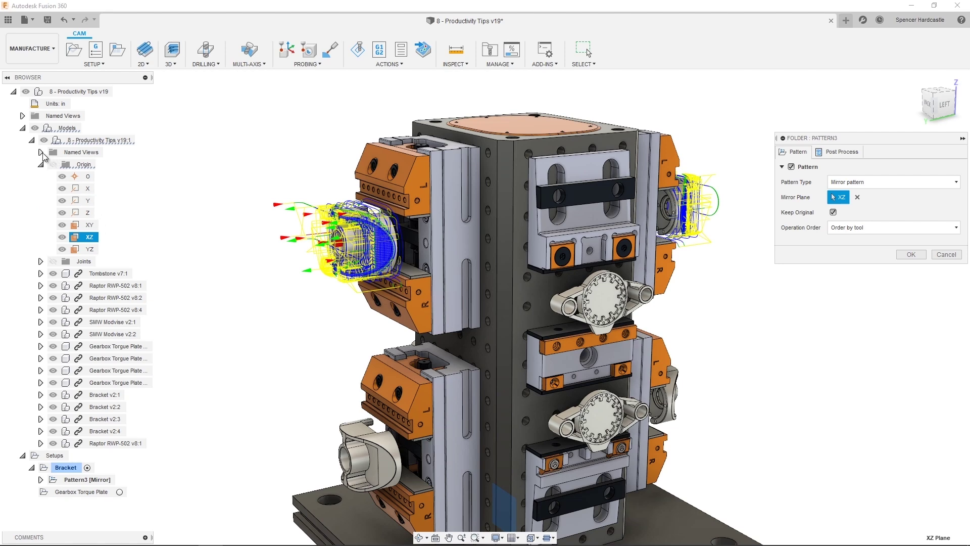
left_click(23, 128)
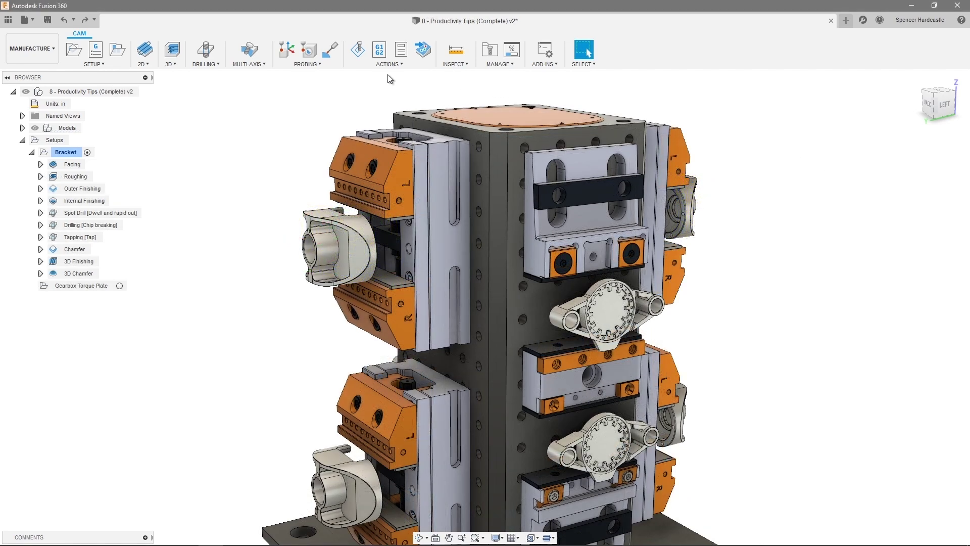
- Duplicate the Facing and Roughing operations in the Bracket setup
left_click(73, 165)
left_click(76, 176, "ctrl")
right_click(78, 177)
left_click(101, 338)
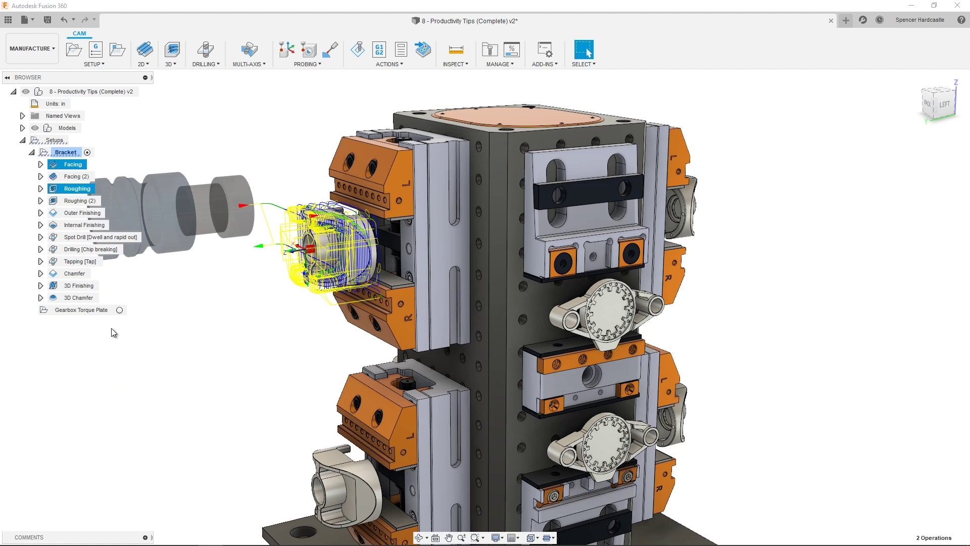
- Put Facing (2) and Roughing (2) into a new mirror pattern
left_click(76, 176)
left_click(87, 201, "ctrl")
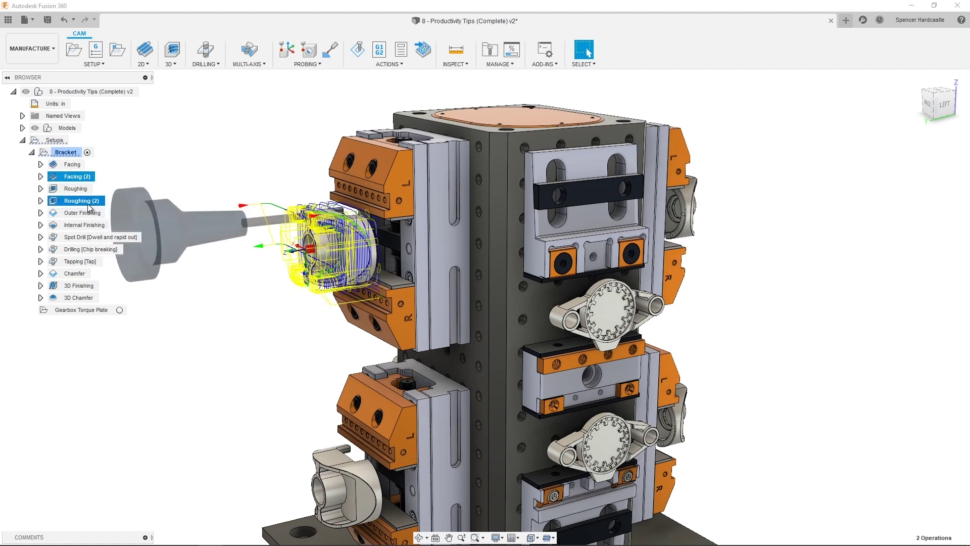
right_click(88, 207)
left_click(118, 357)
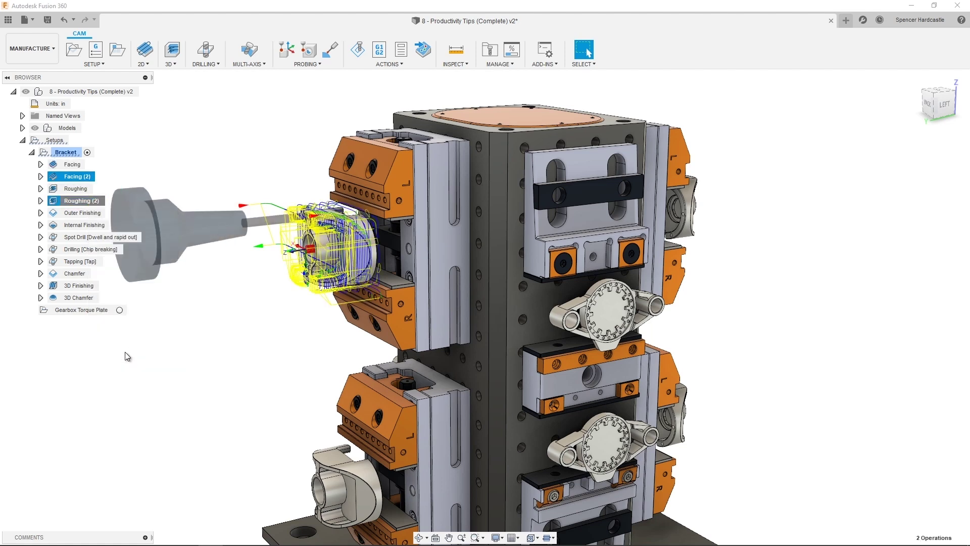
left_click(900, 181)
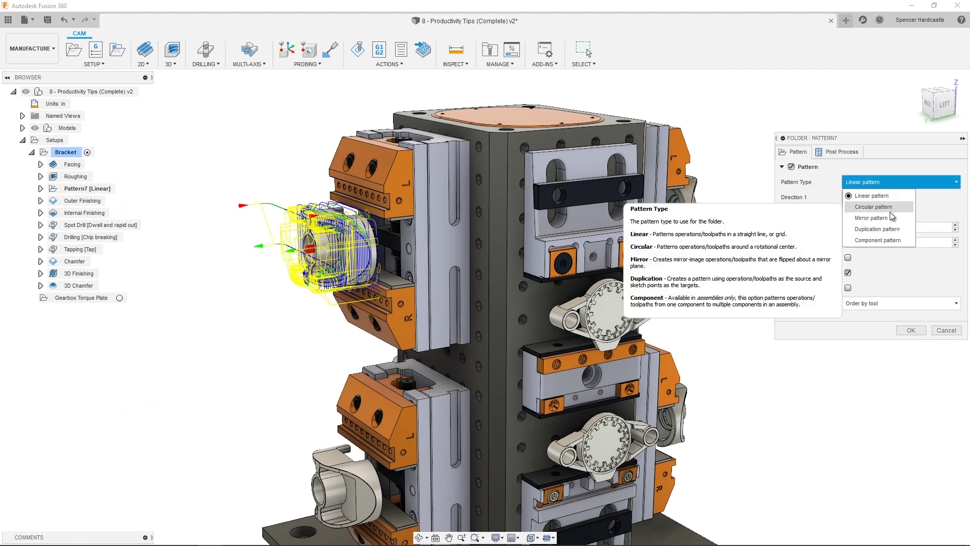
left_click(859, 215)
- Mirror them about the XZ plane without keeping originals, then select Facing (2) inside Pattern7
left_click(22, 128)
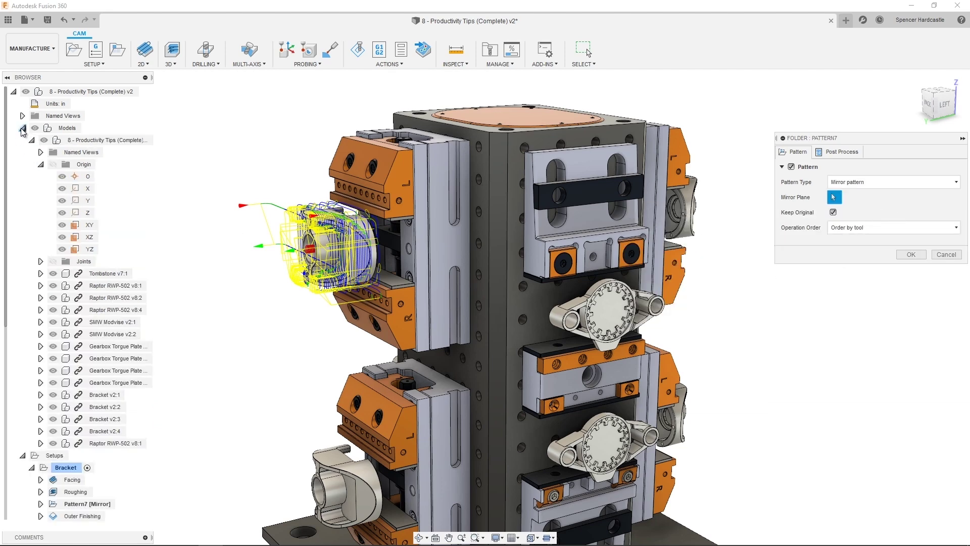
left_click(89, 237)
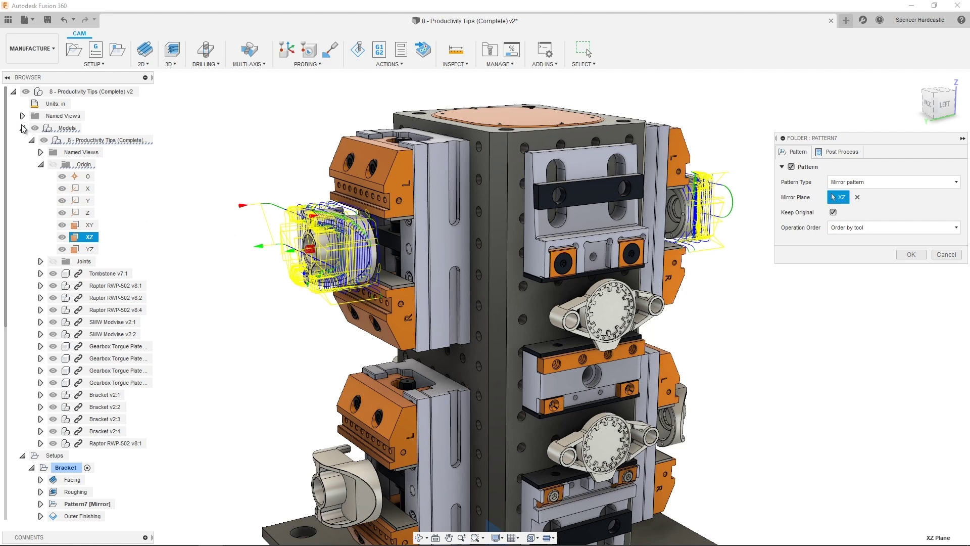
left_click(22, 127)
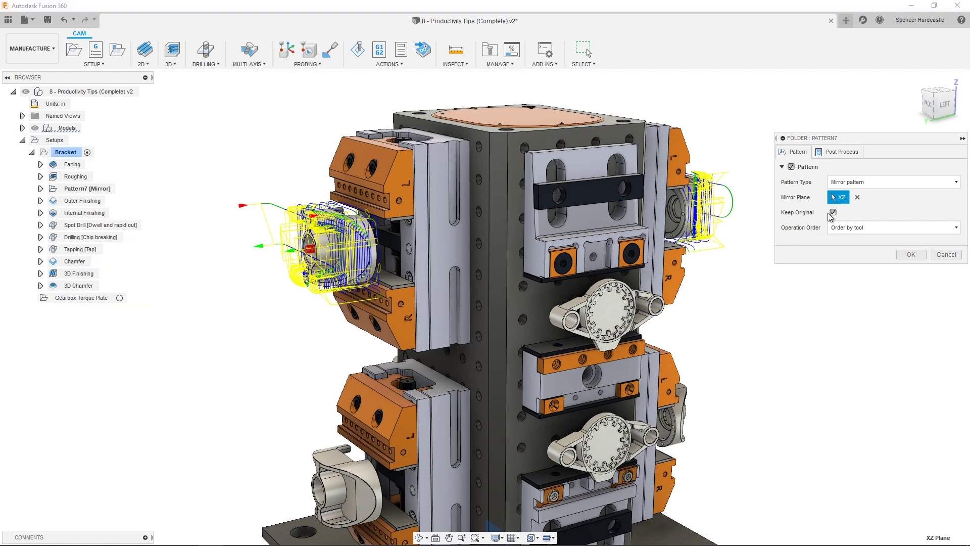
left_click(833, 212)
left_click(911, 255)
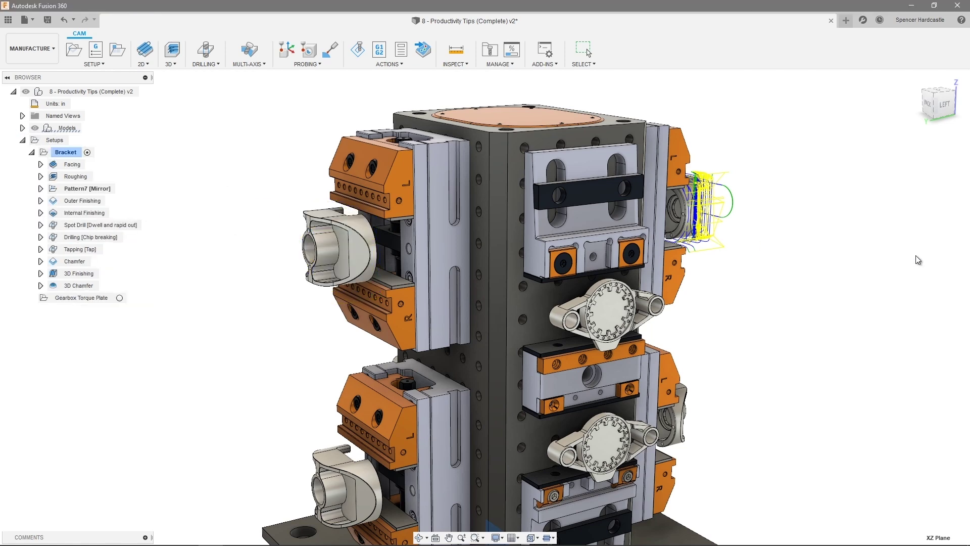
left_click(40, 189)
left_click(85, 200)
- Set Facing (2) and Roughing (2) direction to Conventional via Compare and Edit, then make Pattern3 a duplication pattern
left_click(89, 213, "shift")
right_click(88, 215)
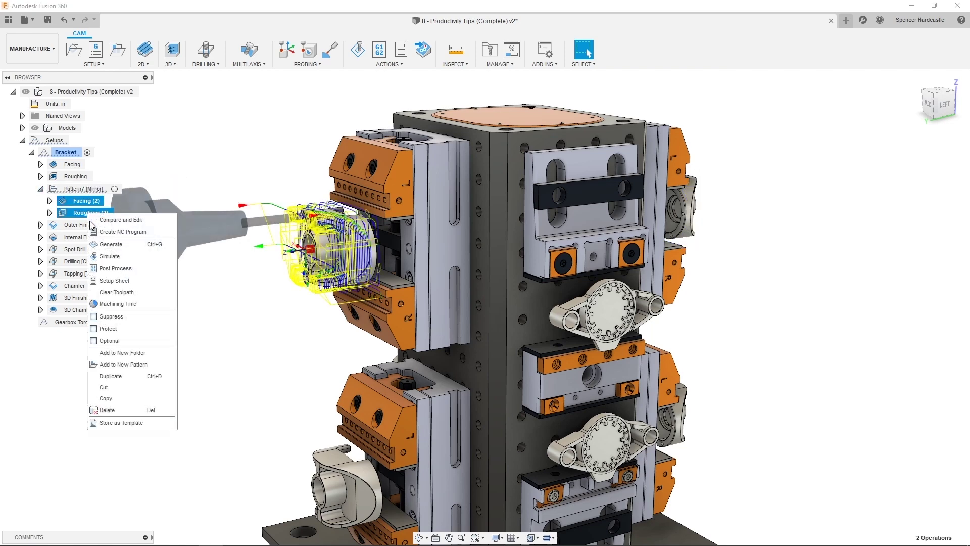
left_click(119, 220)
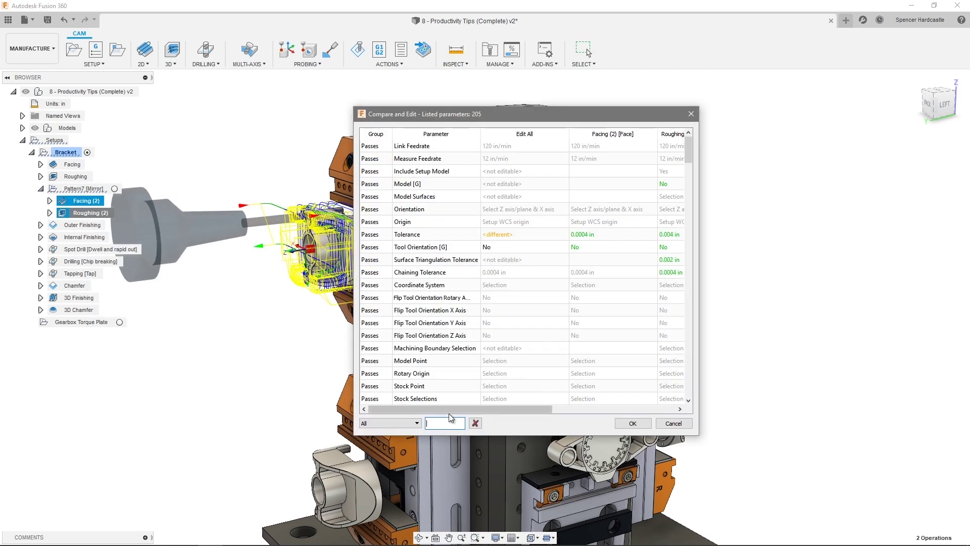
type("dire")
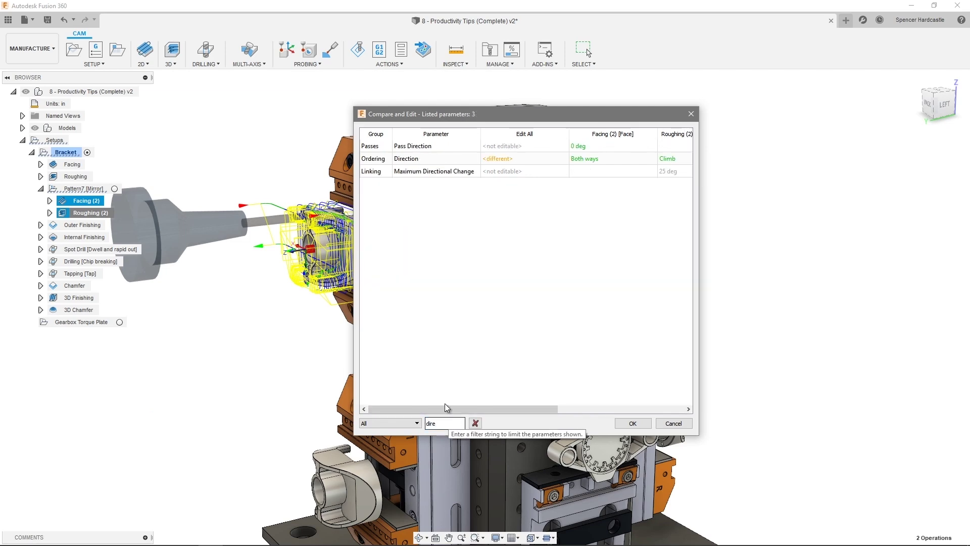
left_click(505, 158)
left_click(516, 181)
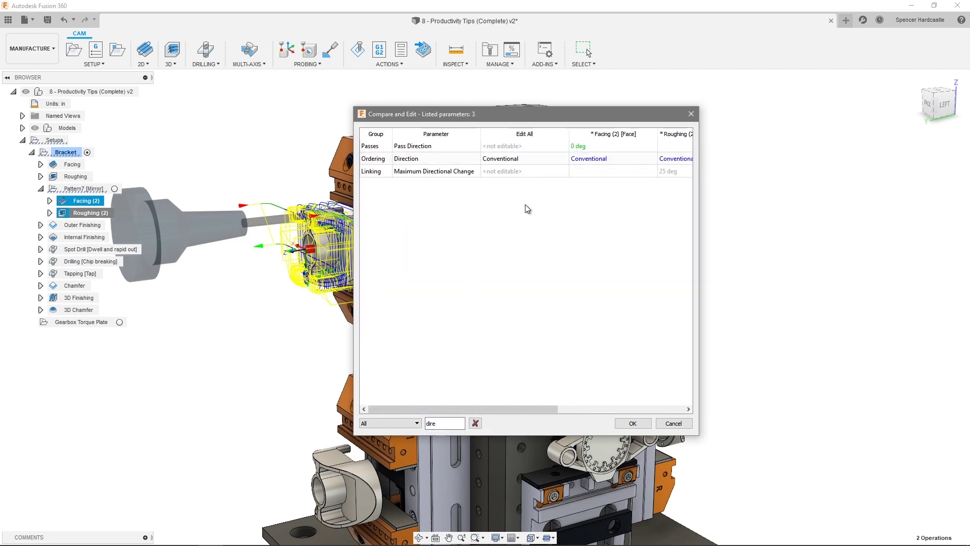
left_click(633, 423)
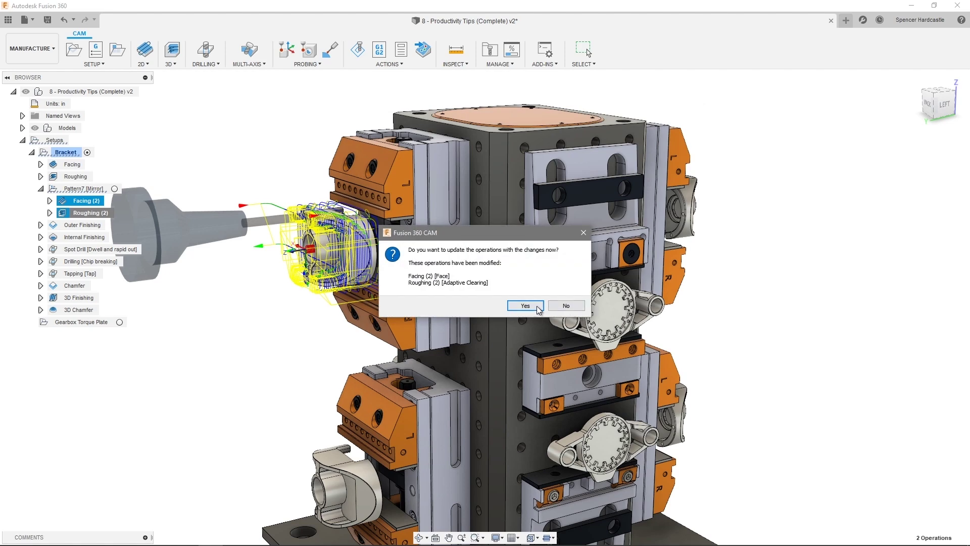
left_click(526, 309)
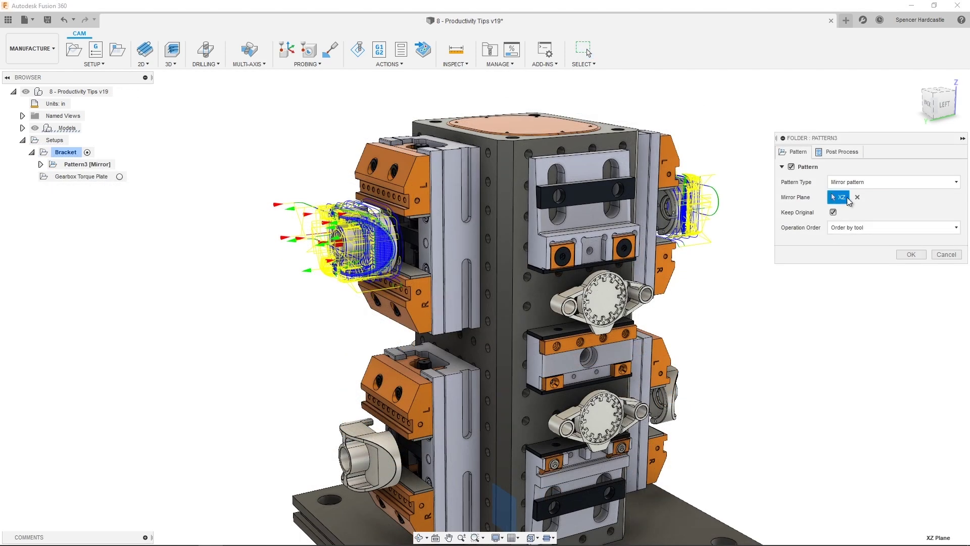
left_click(853, 182)
left_click(856, 229)
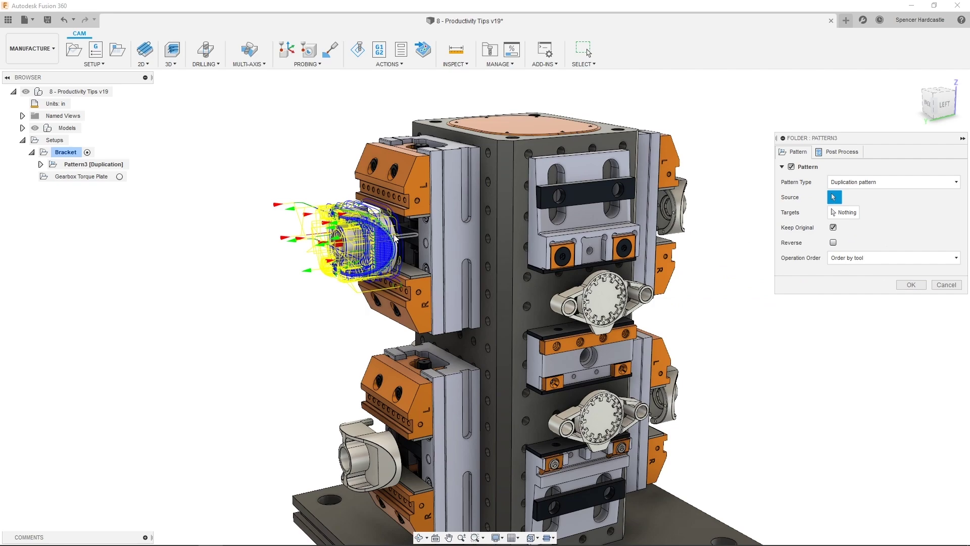
- Set the upper part's toolpath point as duplication source and the lower part's point as target, and toggle Keep Original
scroll(364, 226, "up", 8)
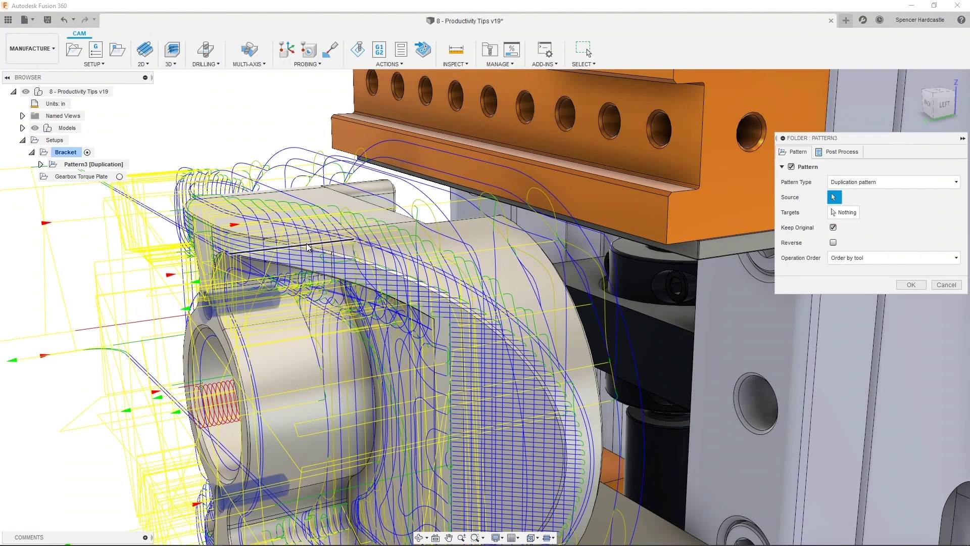
left_click(267, 245)
scroll(290, 240, "down", 10)
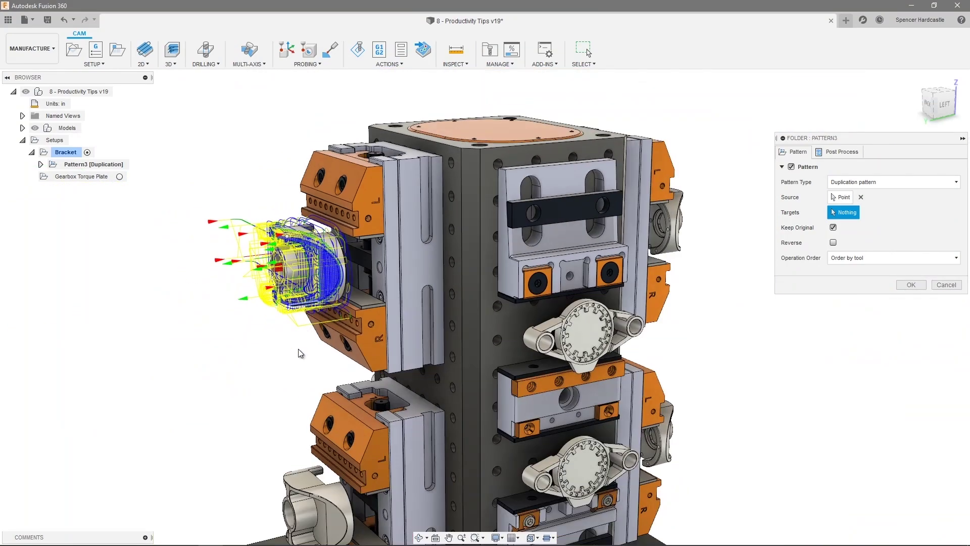
scroll(303, 489, "up", 10)
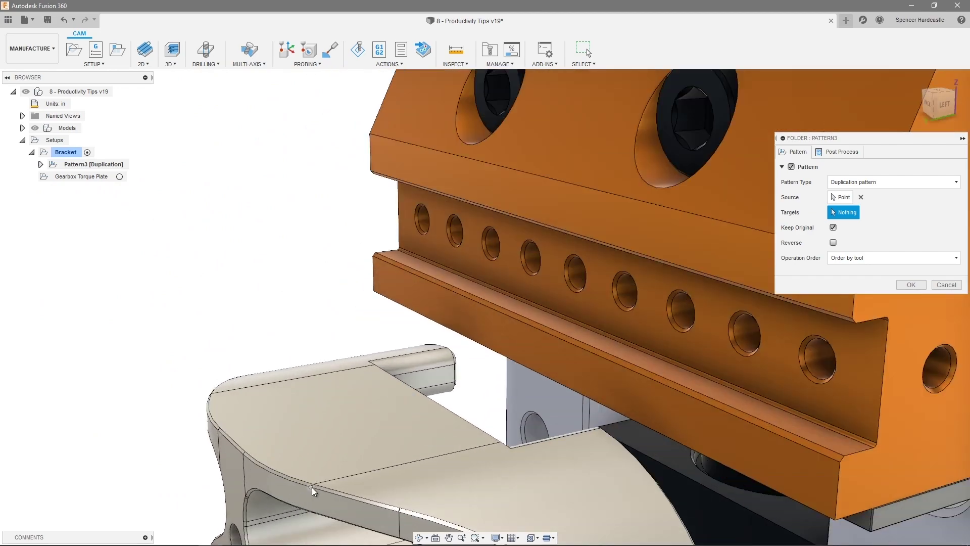
left_click(310, 488)
scroll(355, 373, "down", 6)
scroll(356, 373, "down", 5)
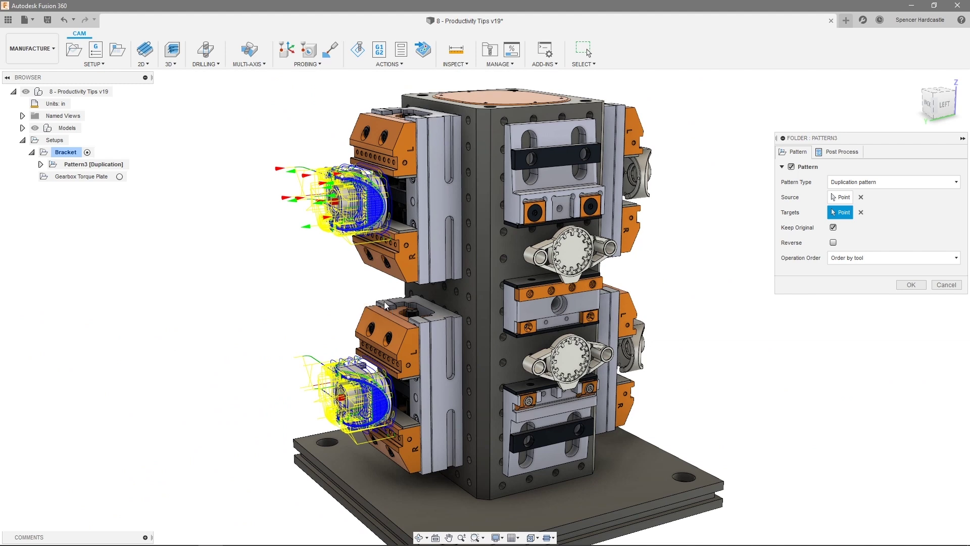
left_click(833, 228)
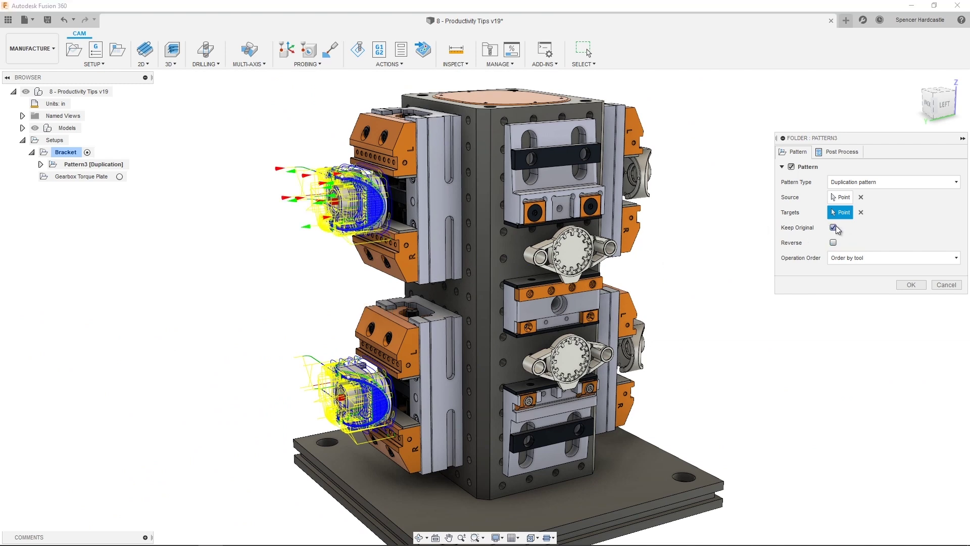
- Make Pattern3 a component pattern with Automatic off, targeting the upper-right and lower-right fixture components
left_click(901, 182)
left_click(885, 240)
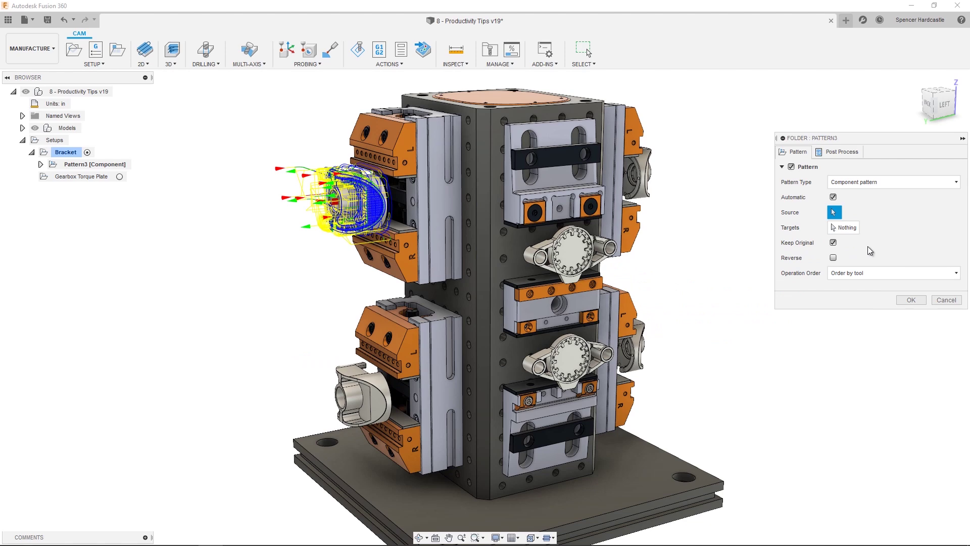
left_click(370, 195)
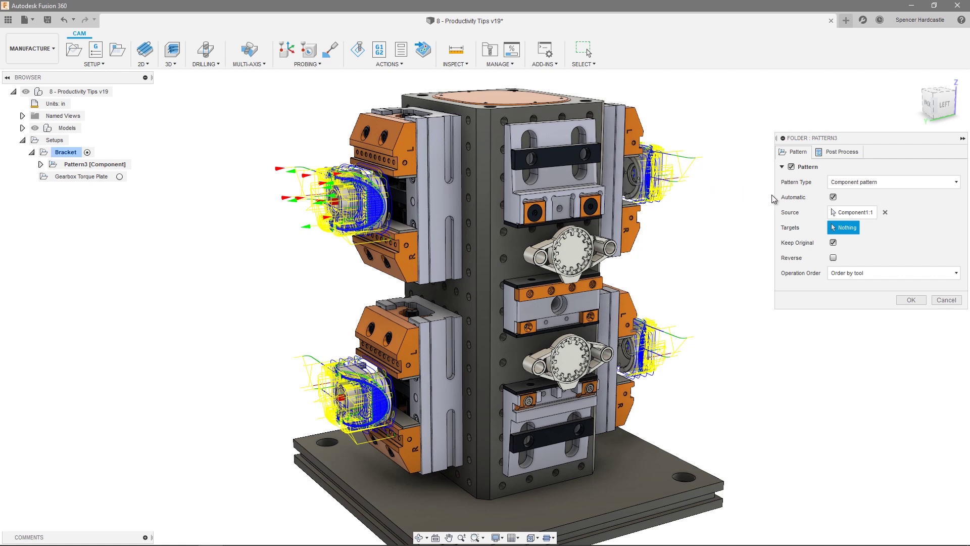
left_click(834, 198)
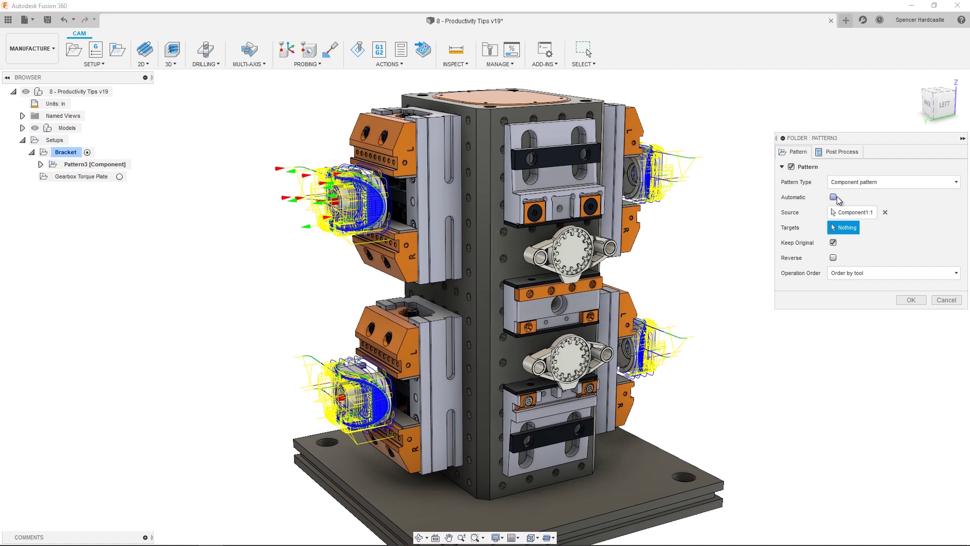
left_click(649, 185)
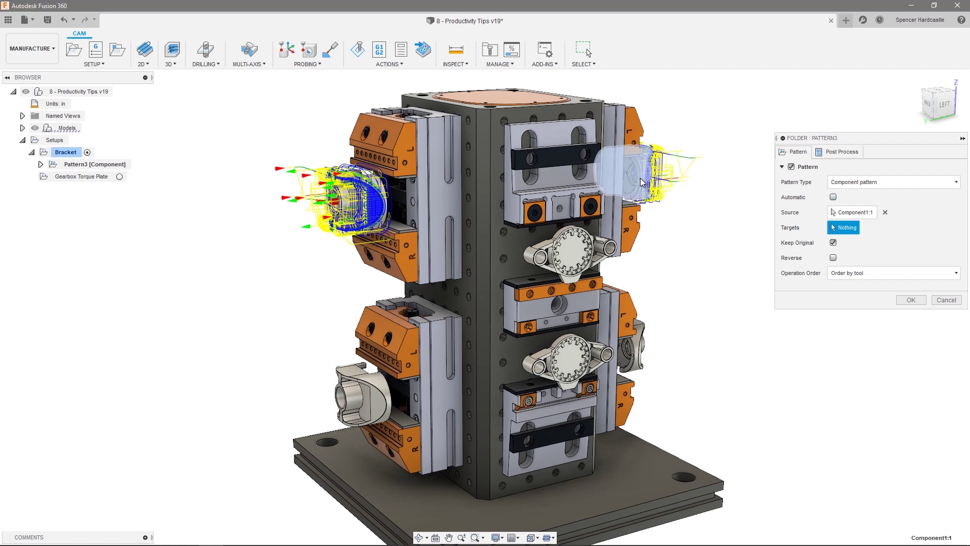
left_click(638, 359)
- Override the Bracket Pattern's WCS offset to 1, confirm, and expand it to show its operations
left_click(854, 151)
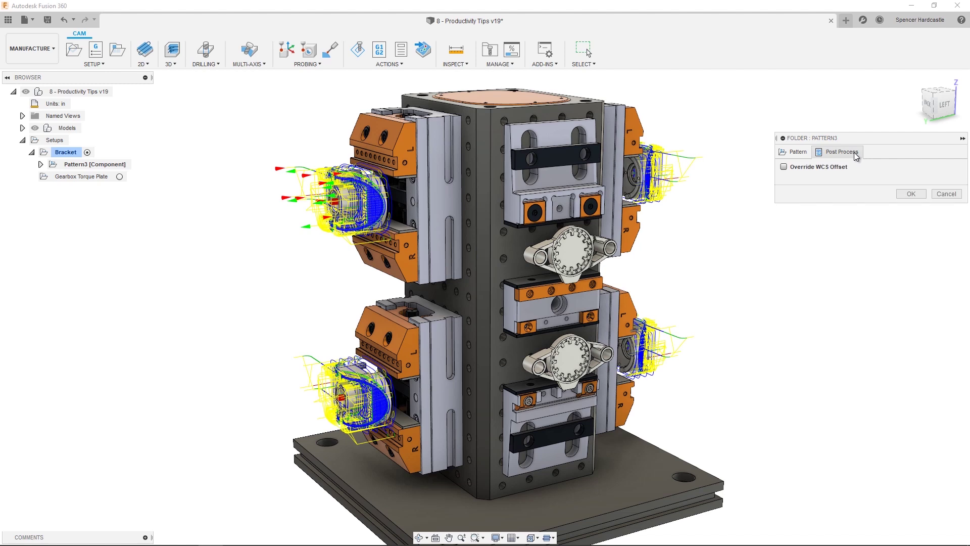
left_click(785, 168)
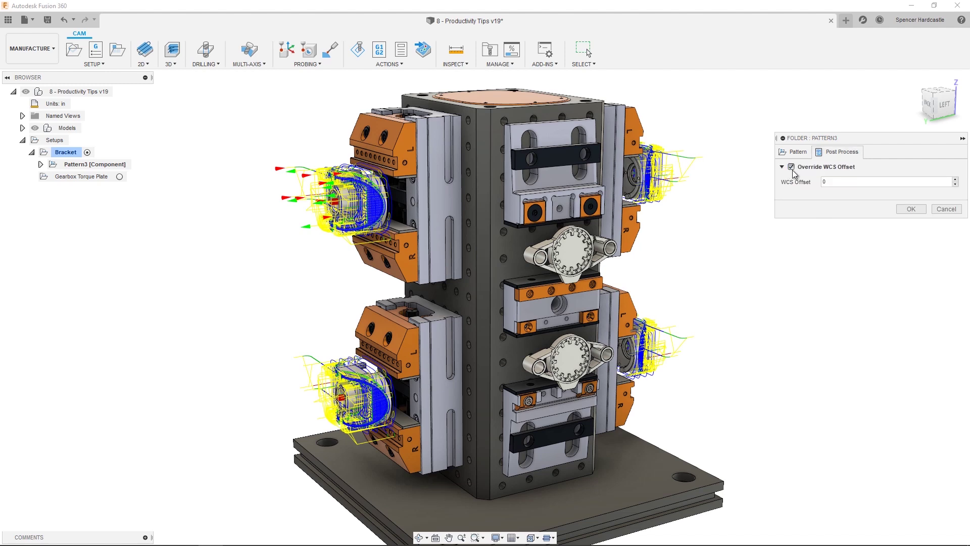
left_click(955, 179)
left_click(911, 209)
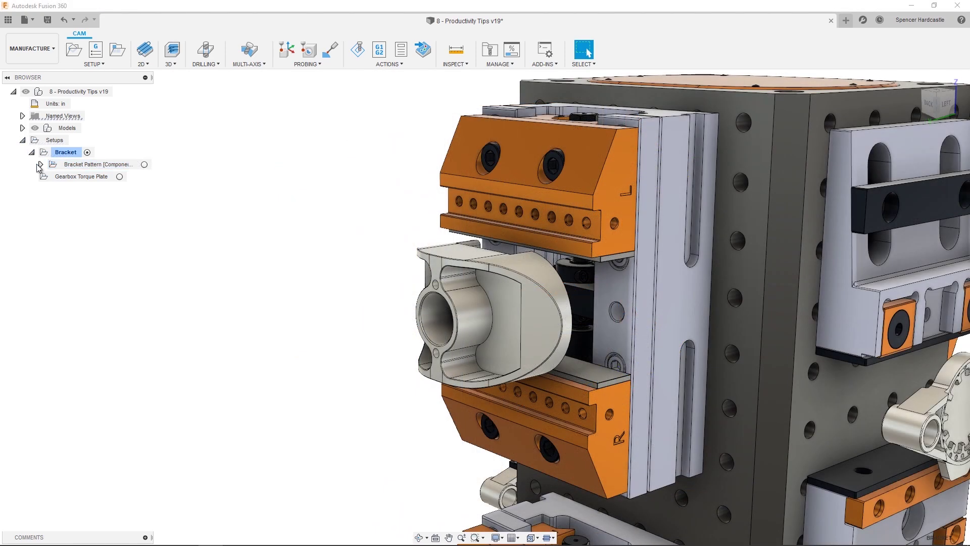
left_click(41, 165)
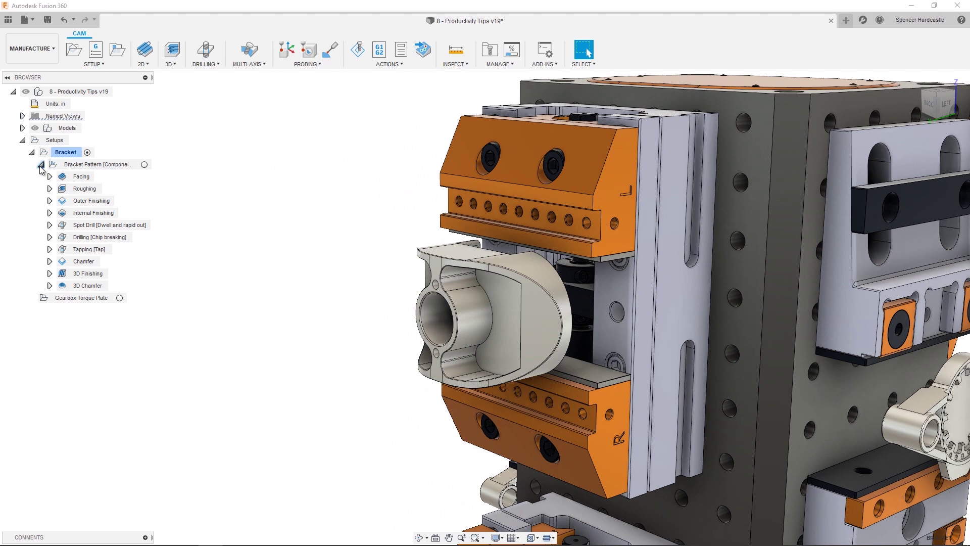
- Store the selected Facing, Roughing and Outer Finishing operations as the template 'Basic Operations'
left_click(90, 180)
left_click(91, 189, "shift")
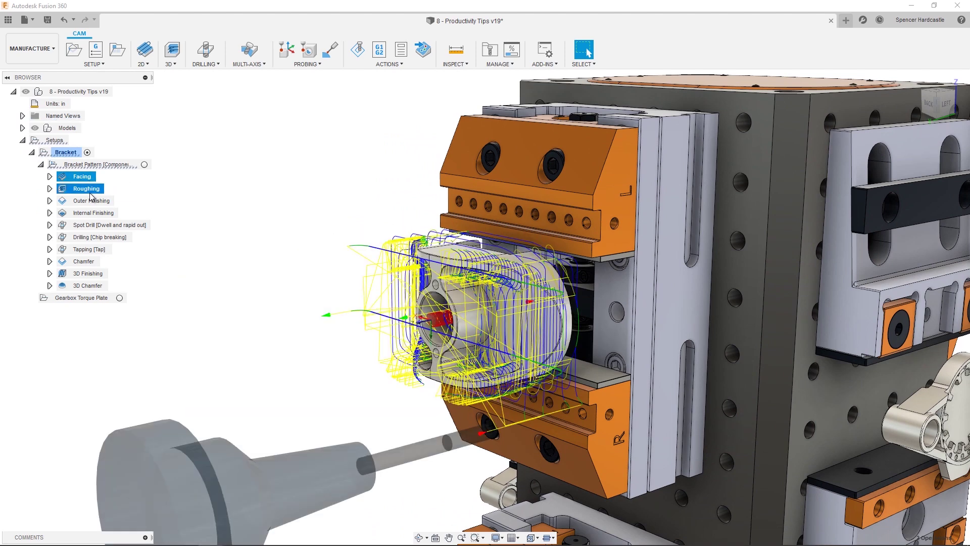
left_click(92, 200, "shift")
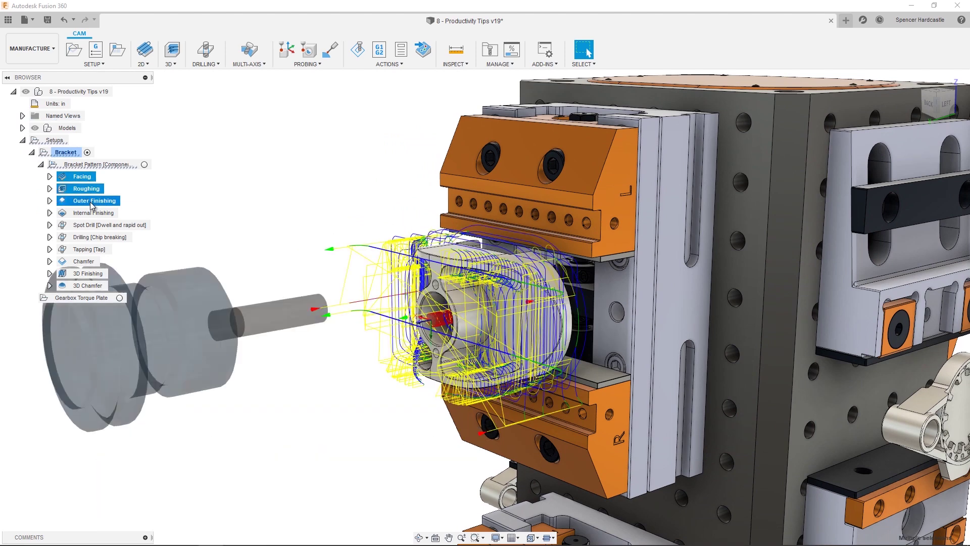
right_click(92, 204)
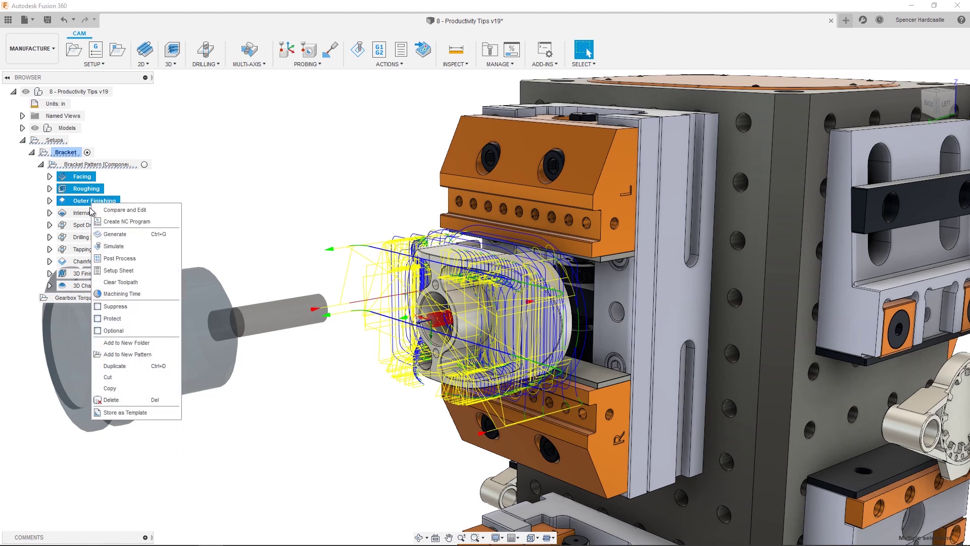
left_click(125, 412)
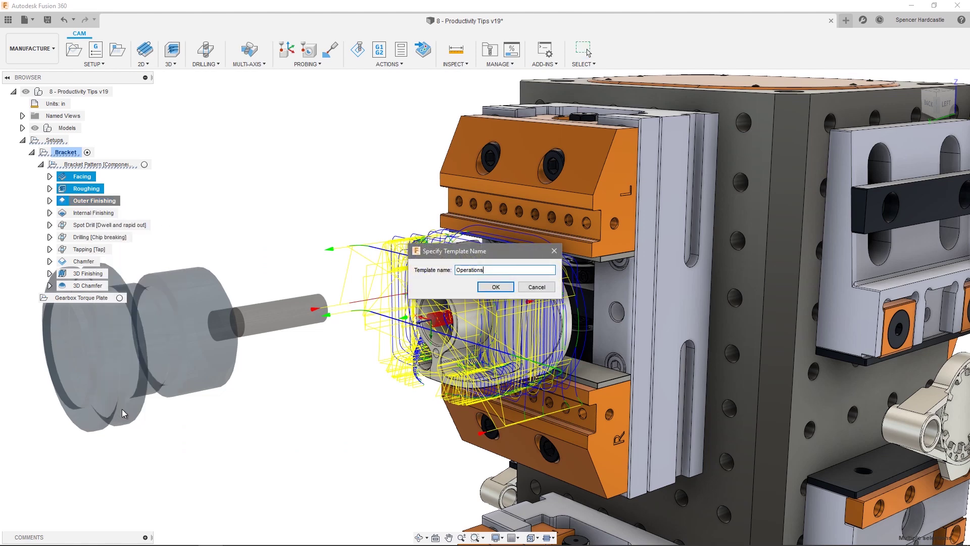
double_click(470, 270)
type("Basic")
left_click(505, 289)
left_click(363, 177)
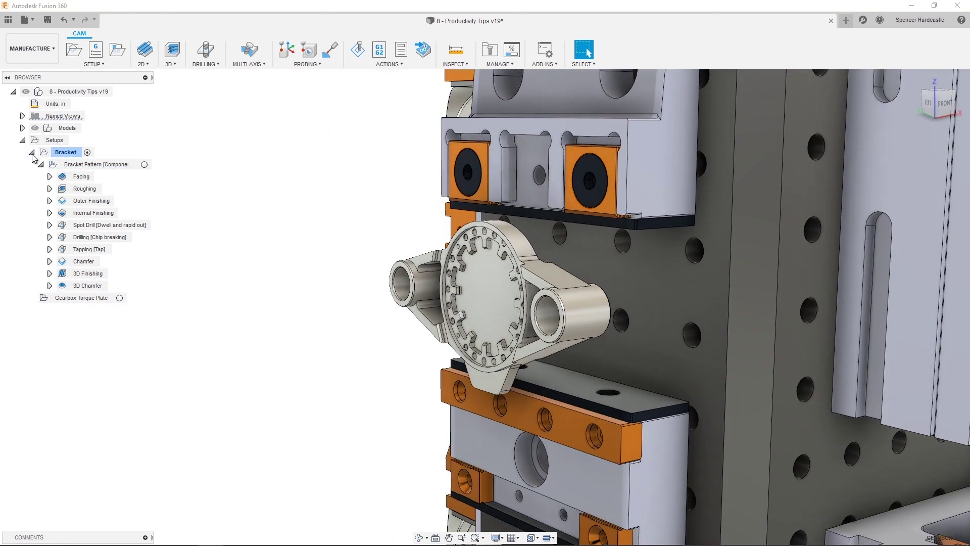
- Create operations on the Gearbox Torque Plate setup from the Basic Operations template
left_click(31, 152)
left_click(101, 165)
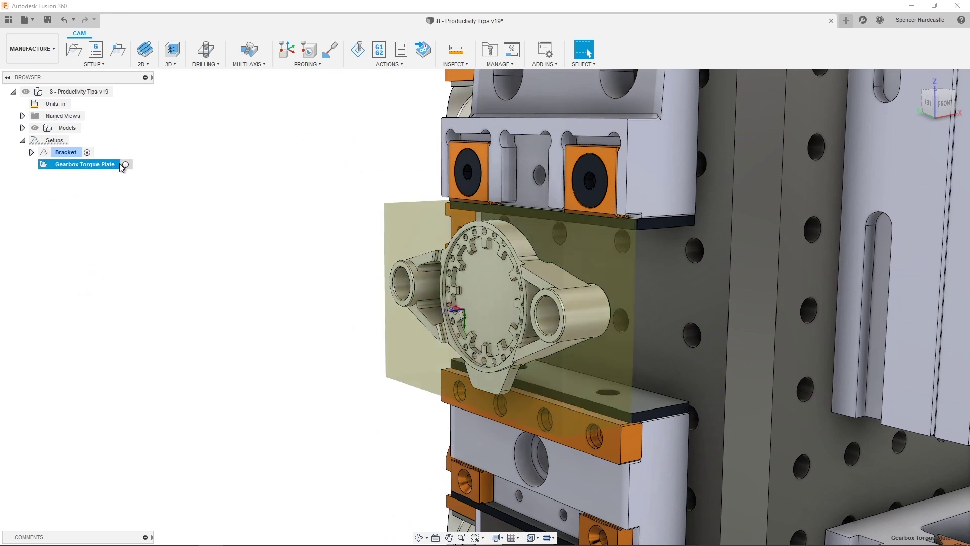
right_click(103, 167)
mouse_move(140, 202)
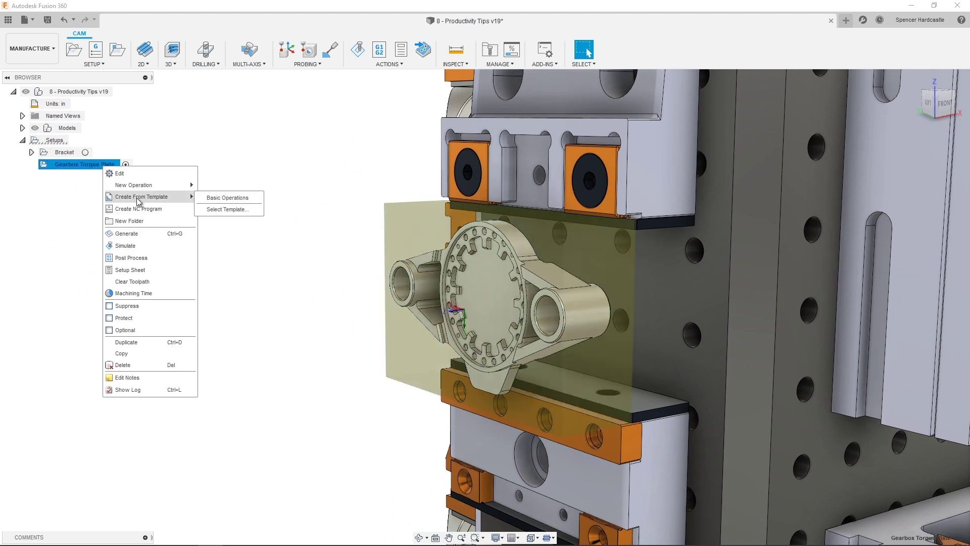
left_click(214, 197)
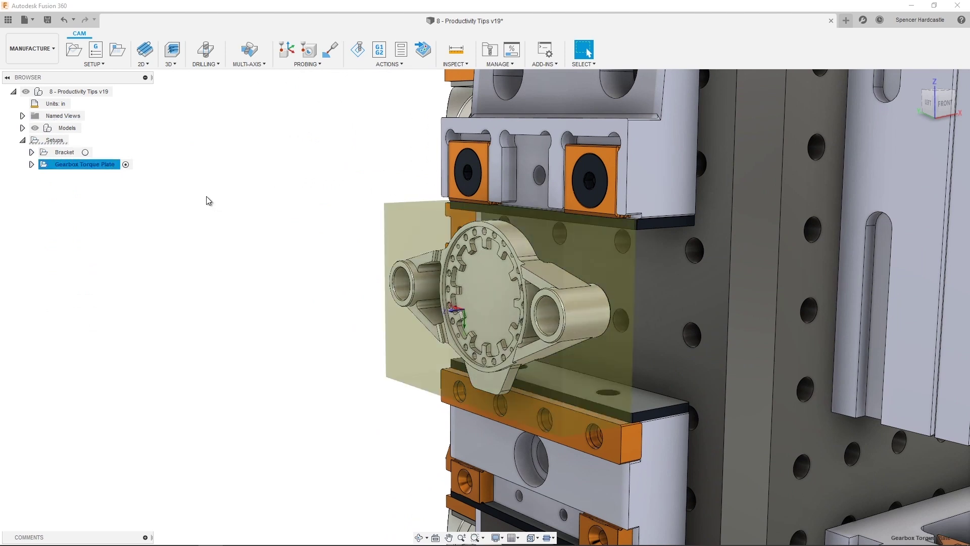
left_click(32, 165)
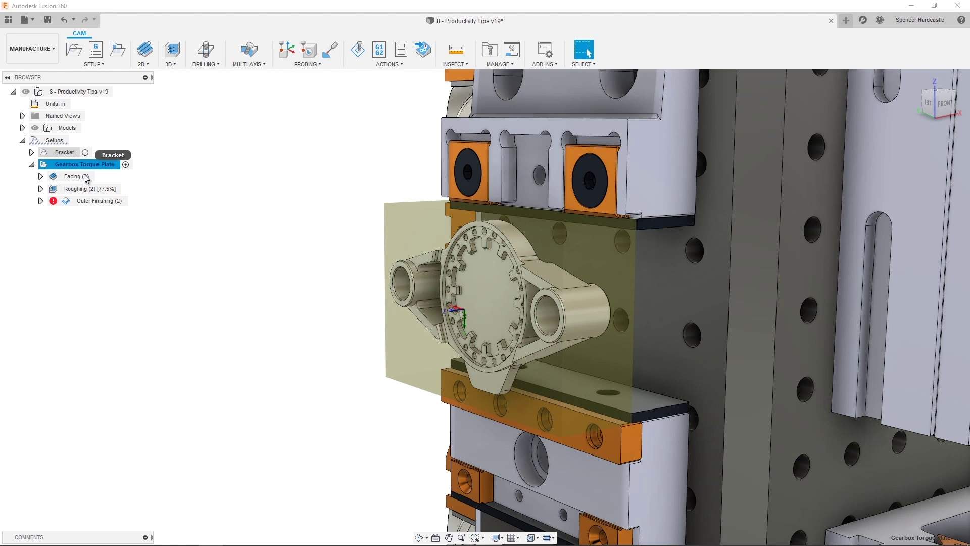
- Edit Outer Finishing (2) and reselect its contour chain from the plate component's sketches
right_click(93, 201)
left_click(106, 206)
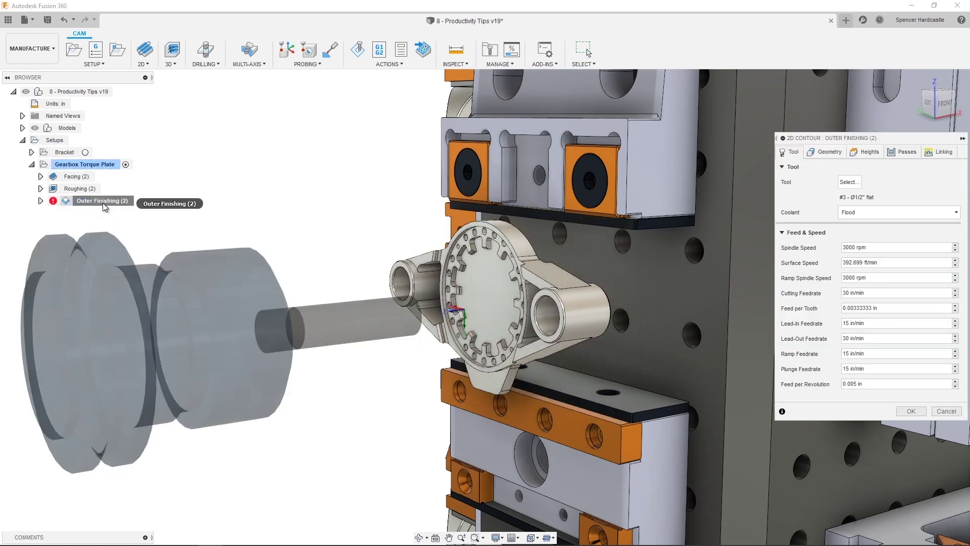
left_click(22, 128)
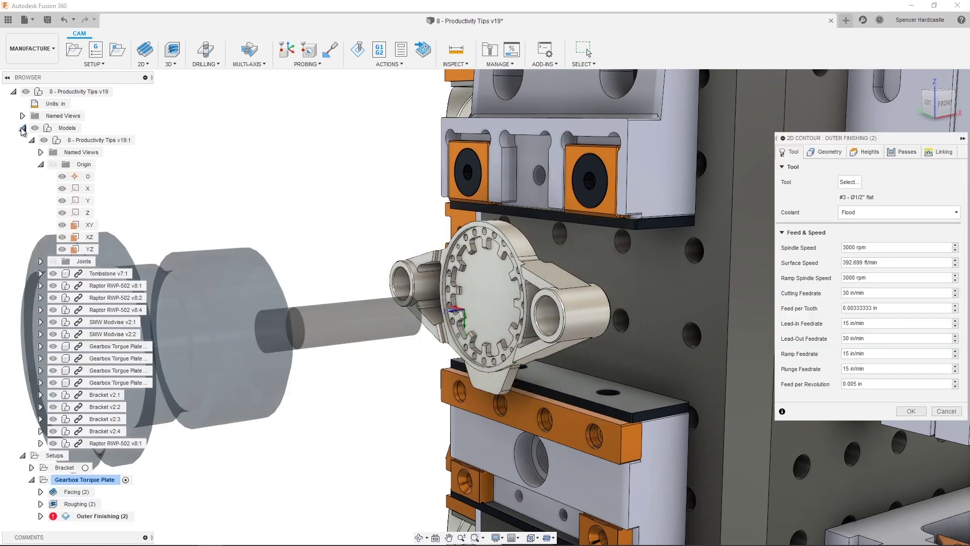
left_click(40, 347)
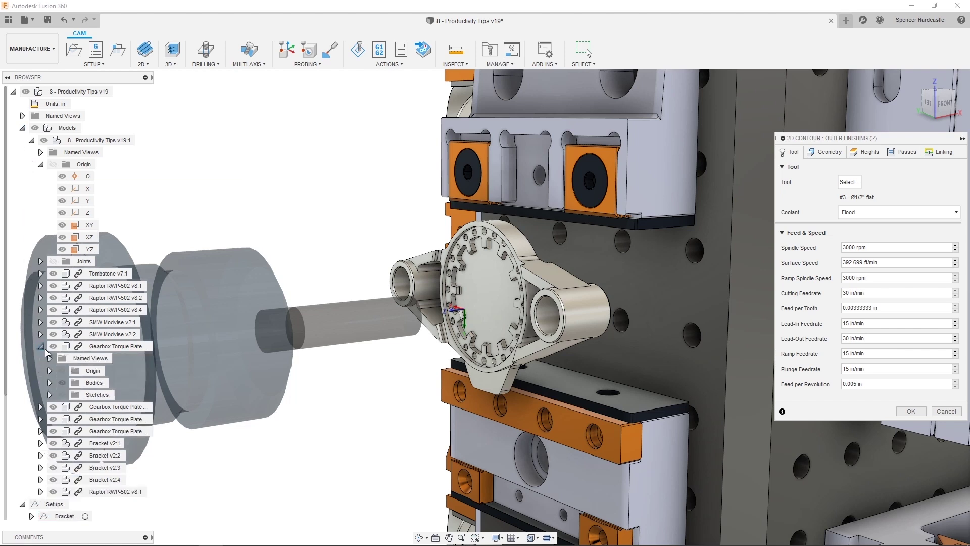
left_click(49, 395)
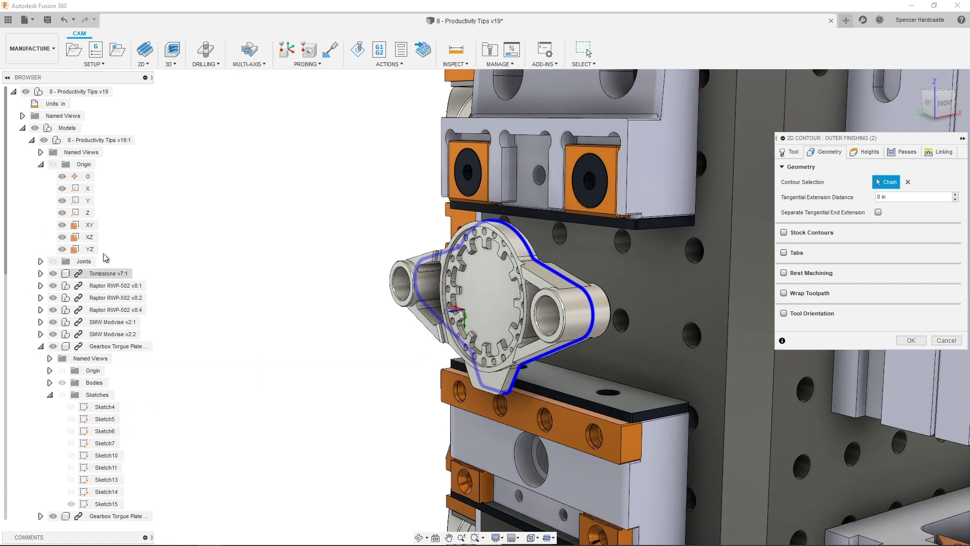
left_click(23, 129)
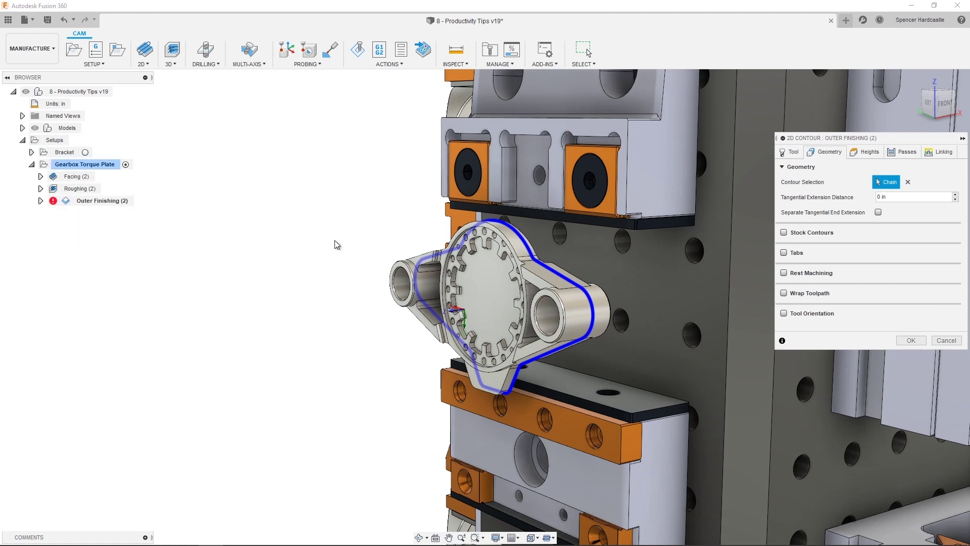
- Confirm the contour edit, then switch Outer Finishing (2) to the 9 - Ø1/4" flat end mill
left_click(917, 340)
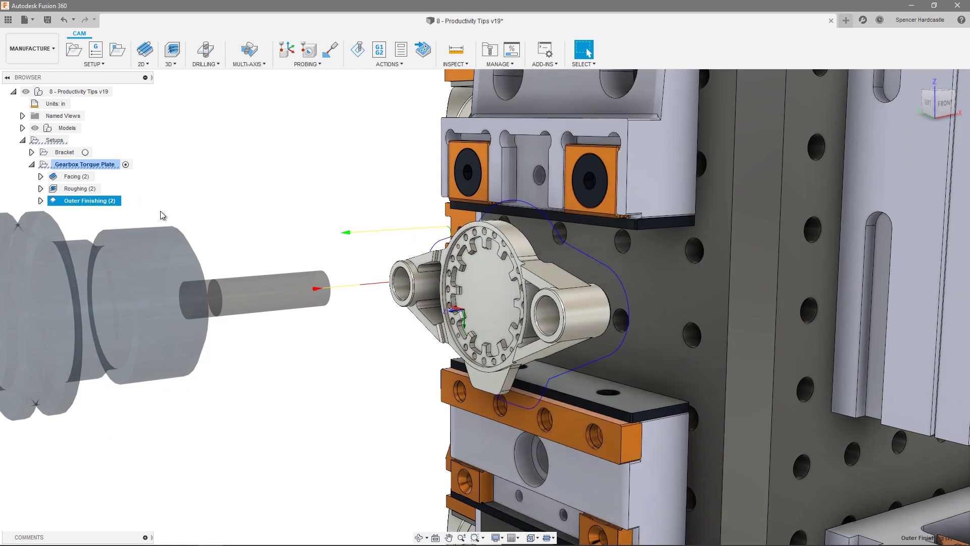
right_click(117, 208)
left_click(119, 208)
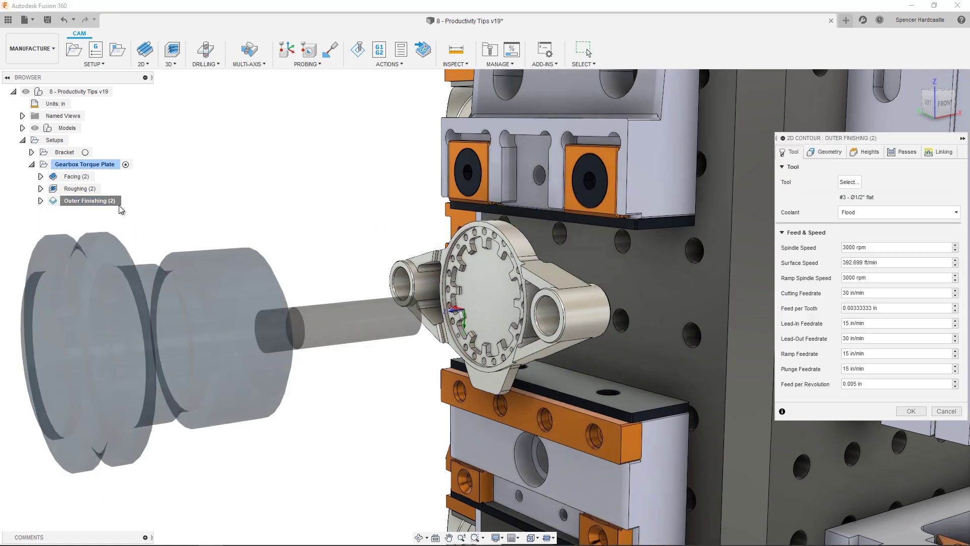
left_click(840, 183)
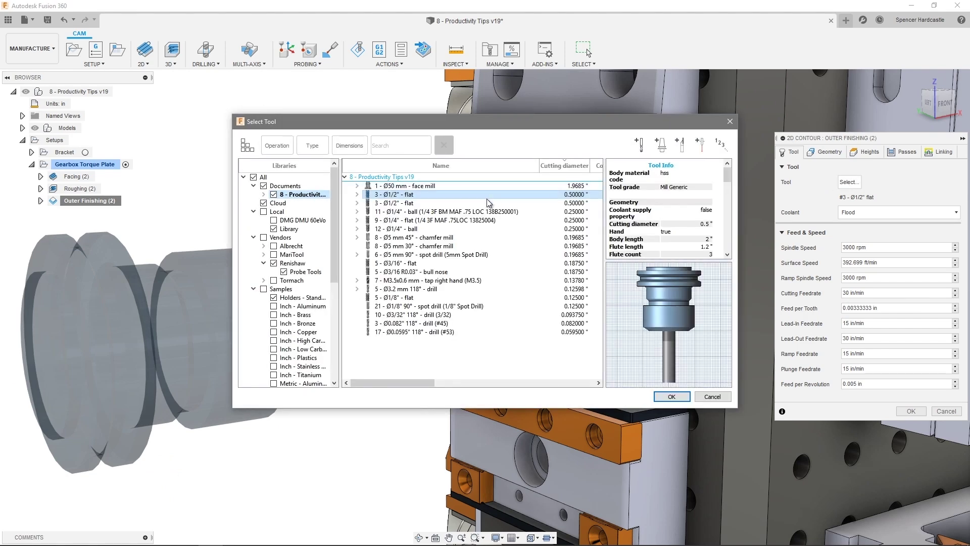
left_click(467, 221)
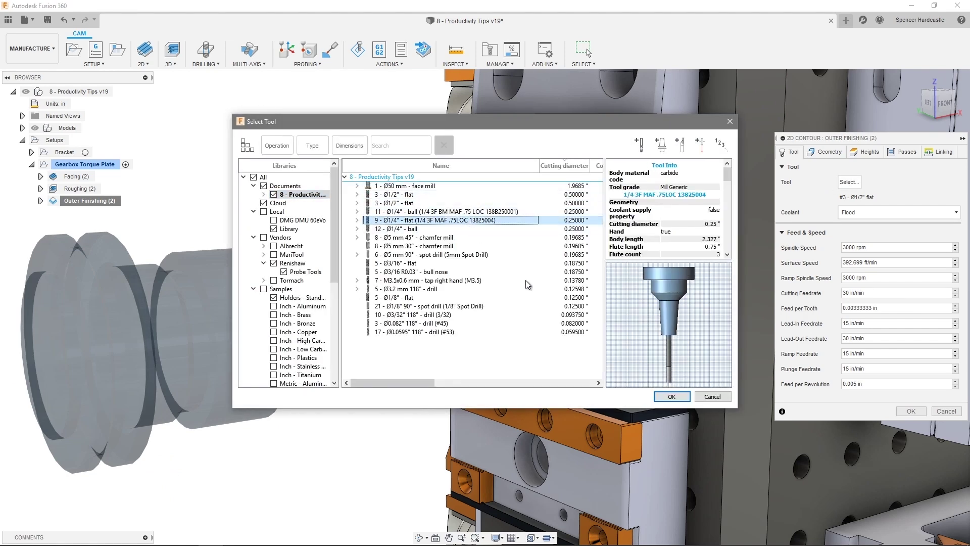
left_click(671, 396)
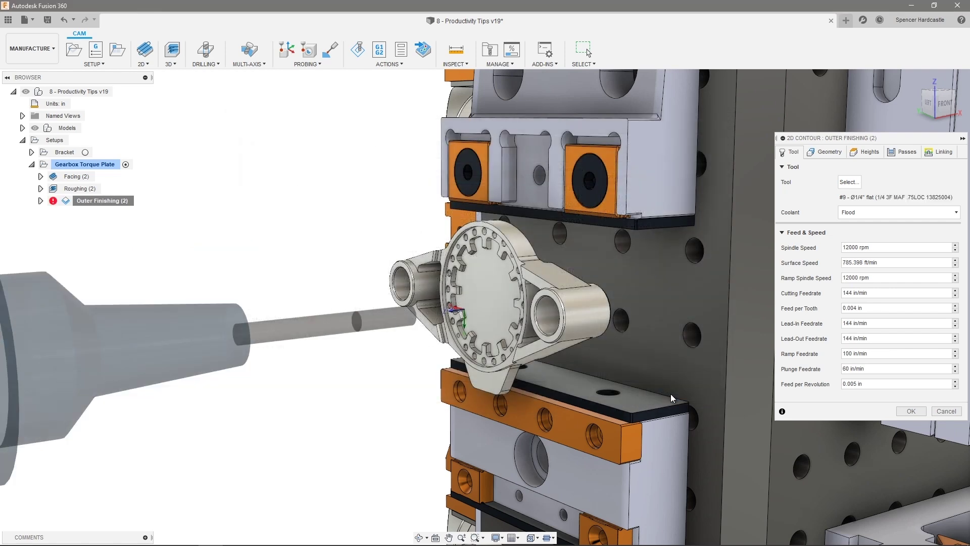
left_click(924, 412)
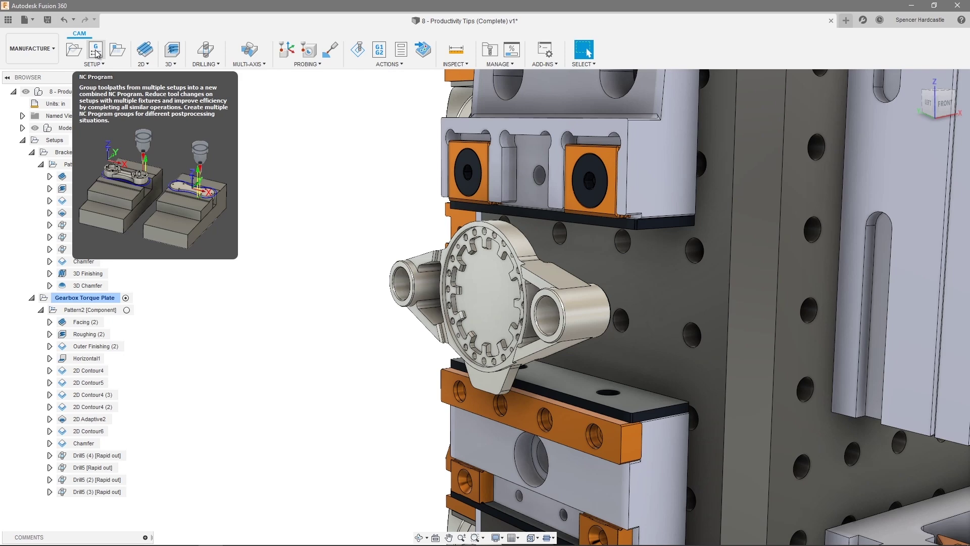
- Create a new NC program numbered 515 with the comment 'Tombstone - both parts'
left_click(96, 52)
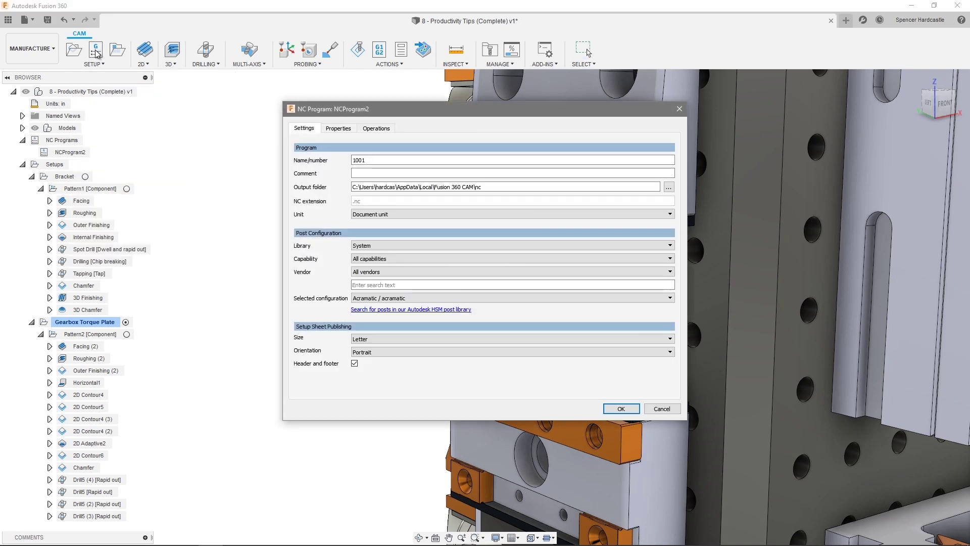
left_click(343, 131)
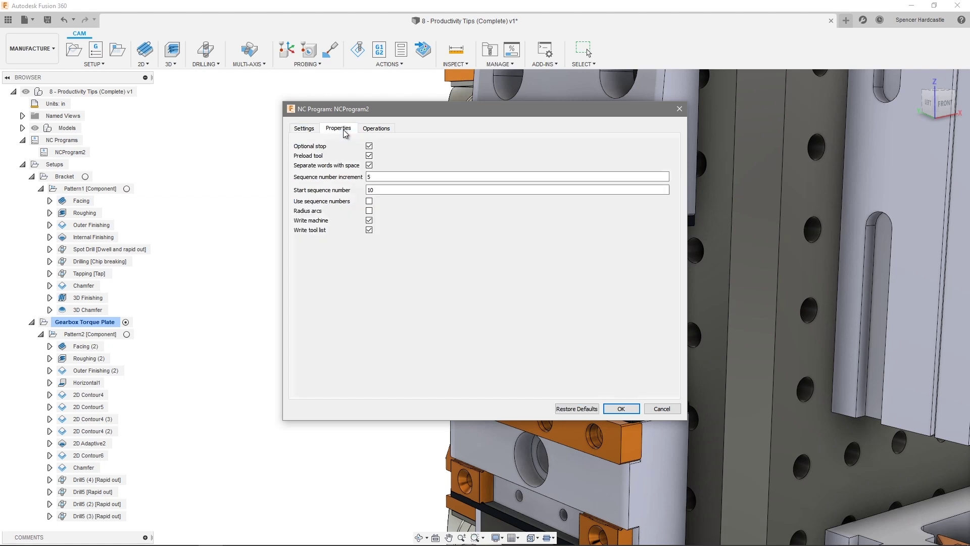
left_click(378, 130)
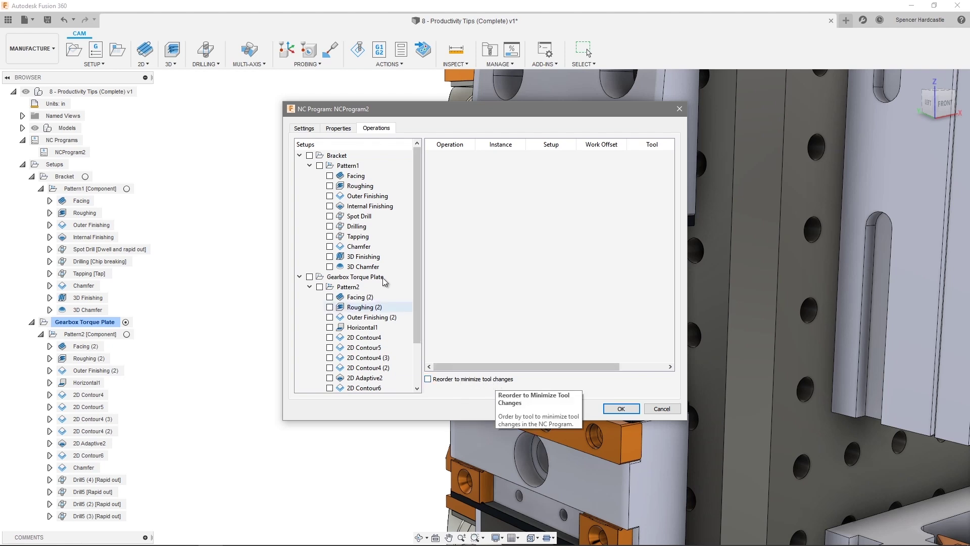
left_click(303, 129)
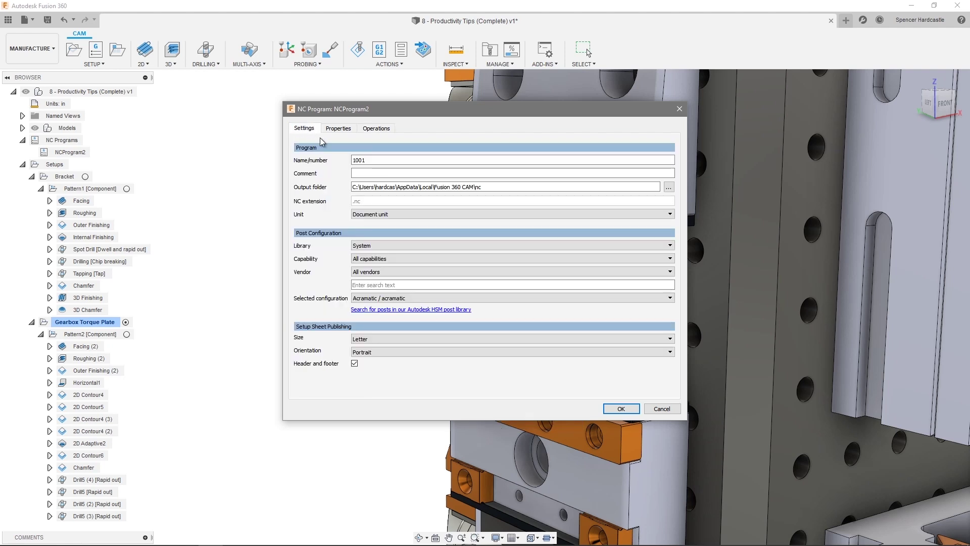
double_click(359, 160)
type("5")
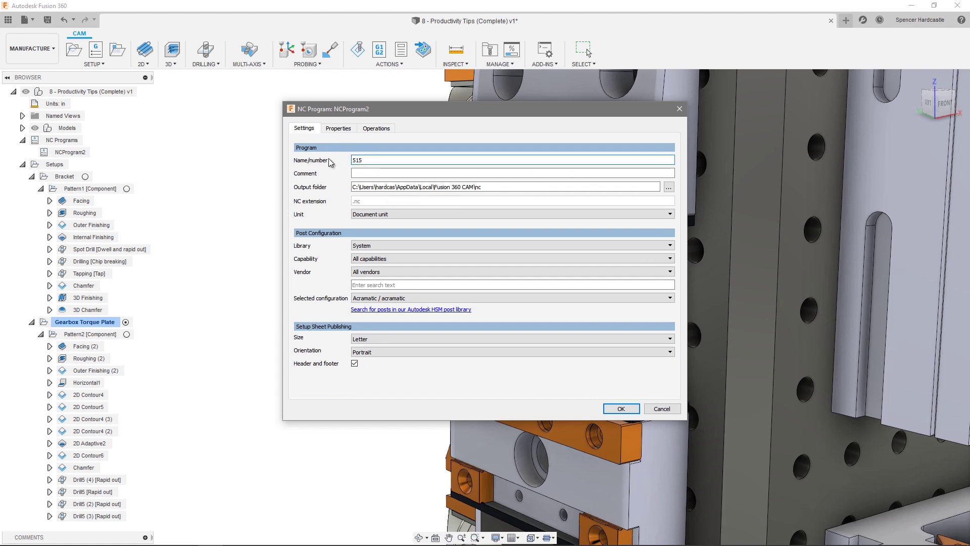
type("15")
key("Tab")
type("Tombstone - both parts")
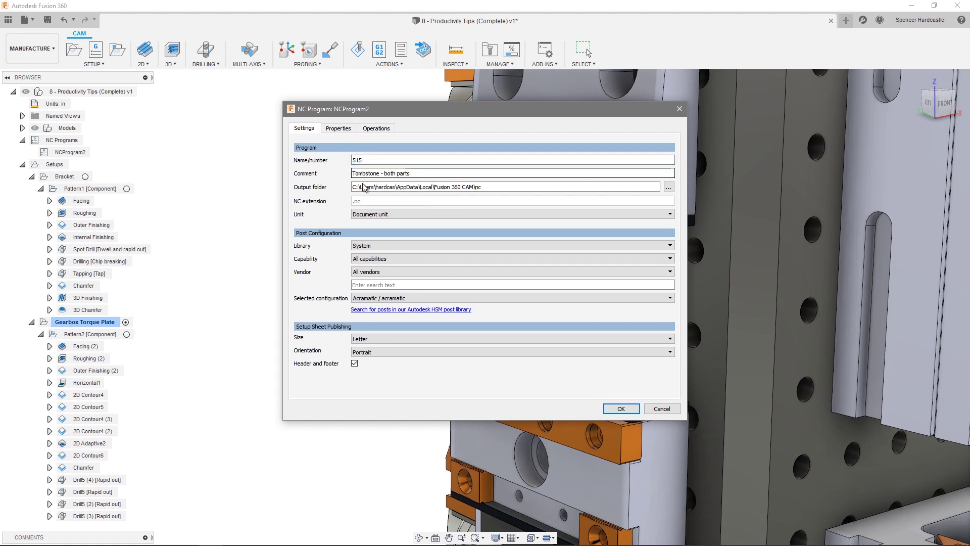
- Pick the FANUC / fanuc post configuration from the online post library, filtered to milling posts
left_click(487, 298)
left_click_drag(671, 313, 674, 333)
left_click(670, 297)
left_click(401, 245)
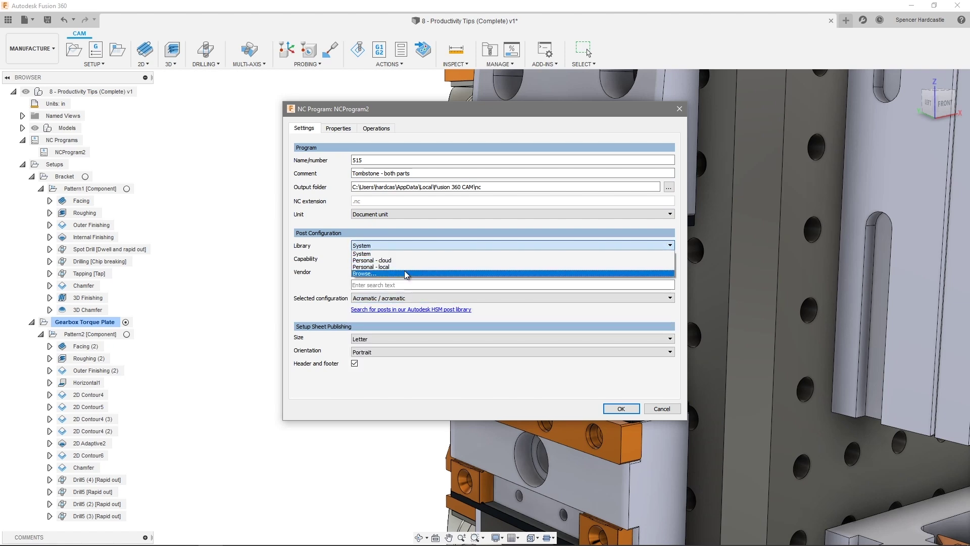
left_click(520, 308)
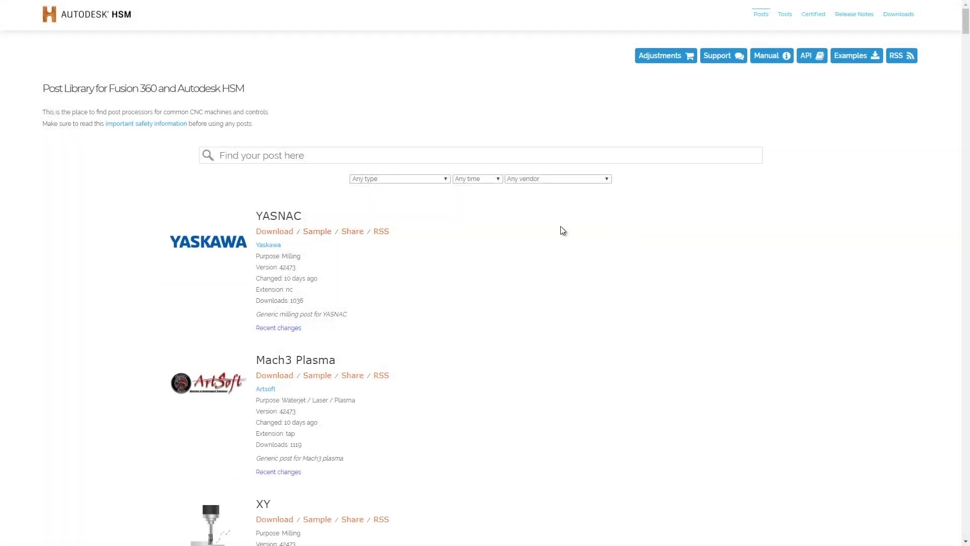
left_click(441, 179)
left_click(435, 193)
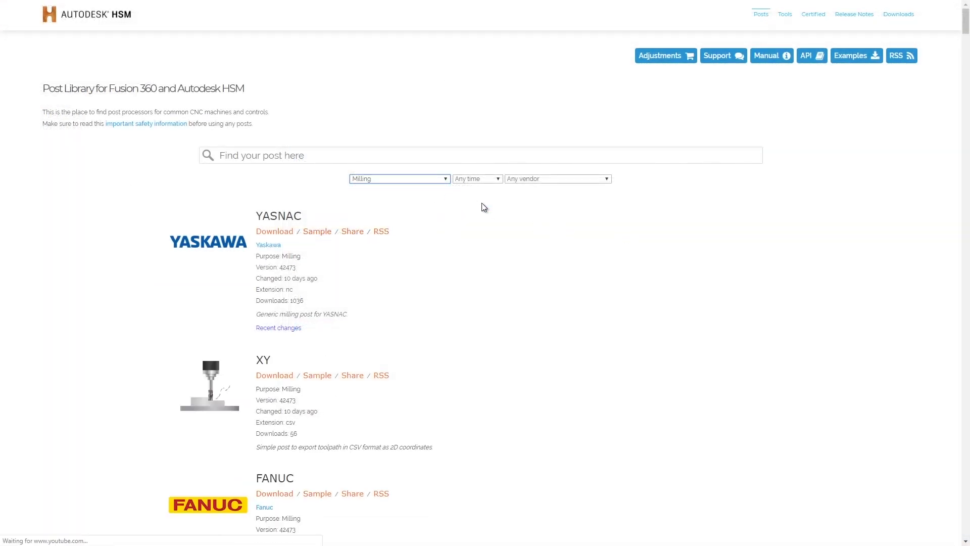
scroll(962, 46, "down", 7)
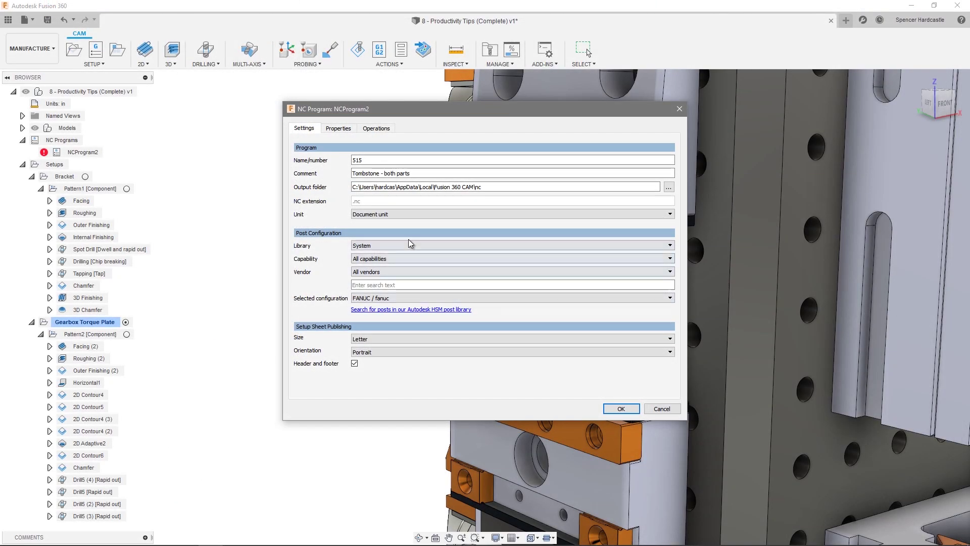
- Include all Bracket and Gearbox Torque Plate operations and reorder them to minimize tool changes
left_click(338, 129)
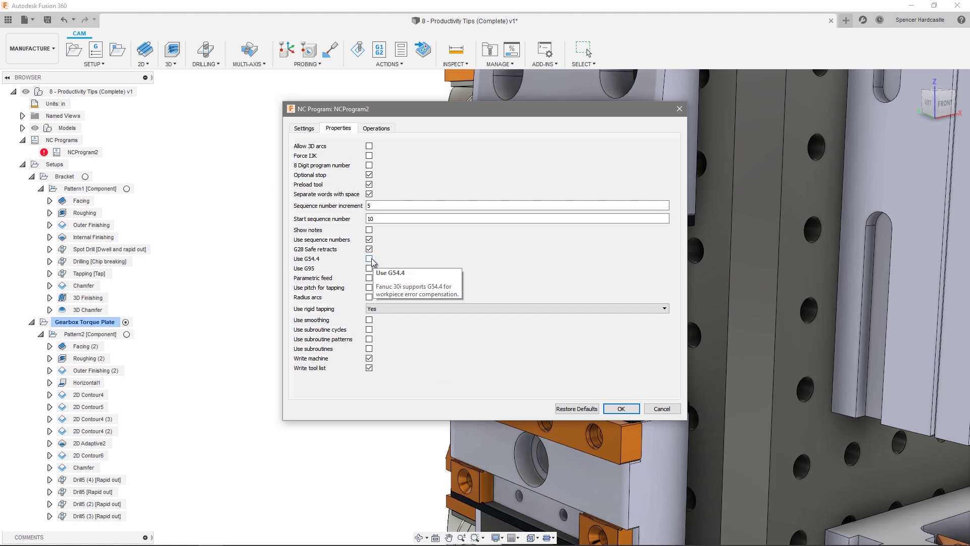
left_click(390, 129)
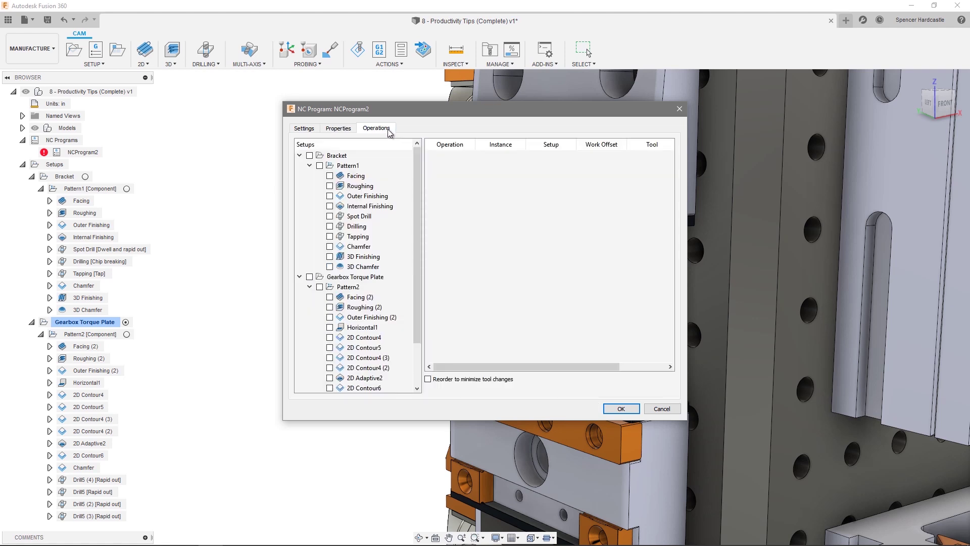
left_click(310, 156)
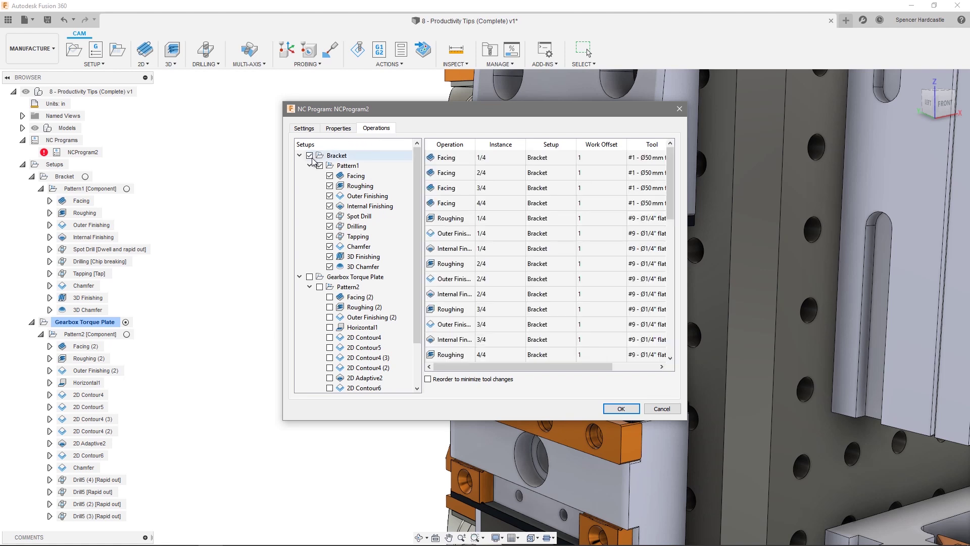
left_click(309, 277)
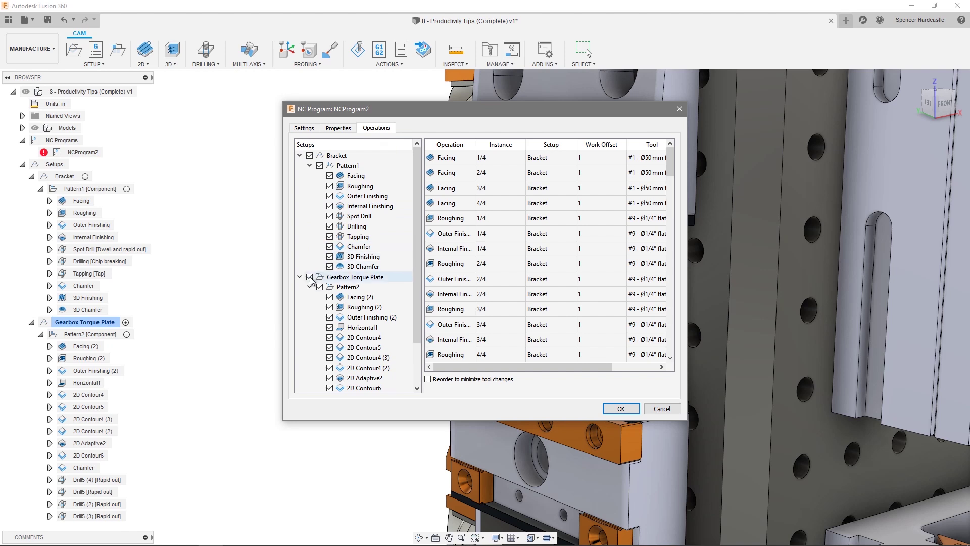
left_click(429, 380)
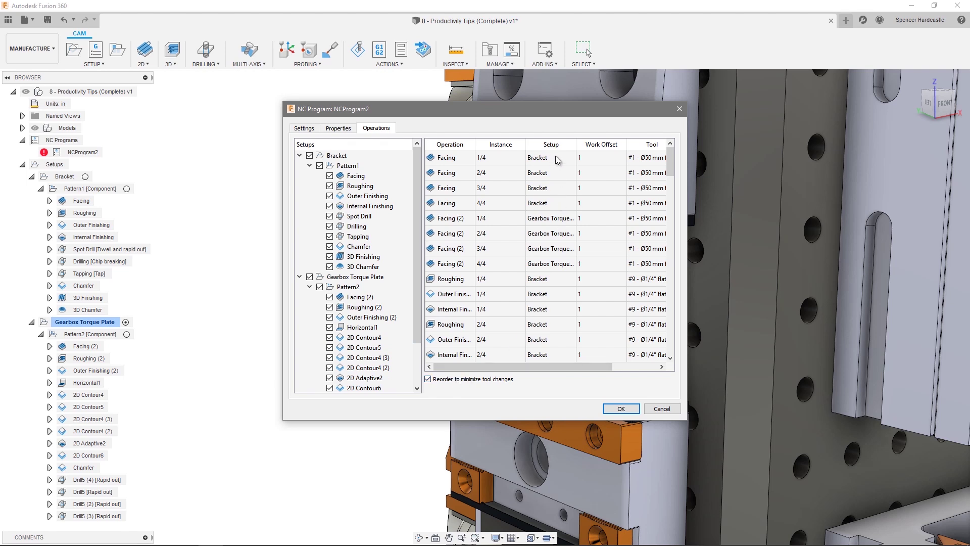
scroll(551, 217, "down", 2)
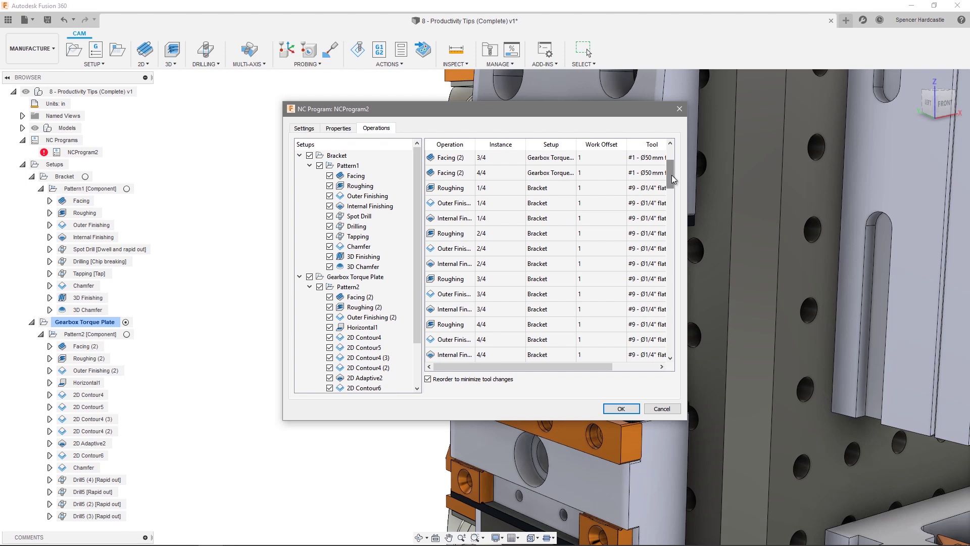
left_click_drag(672, 175, 667, 242)
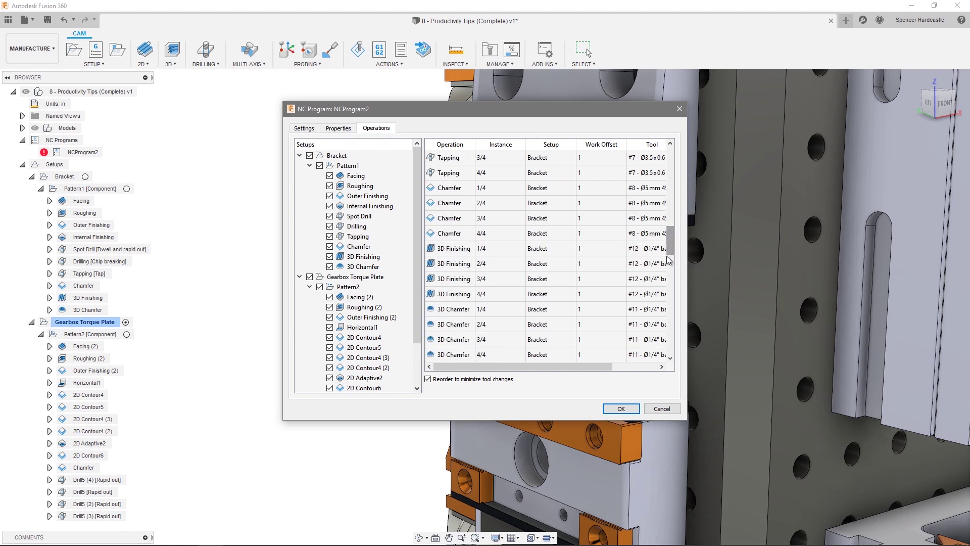
- Confirm the NC program settings and rename NCProgram2 to 'Both Parts'
left_click(621, 409)
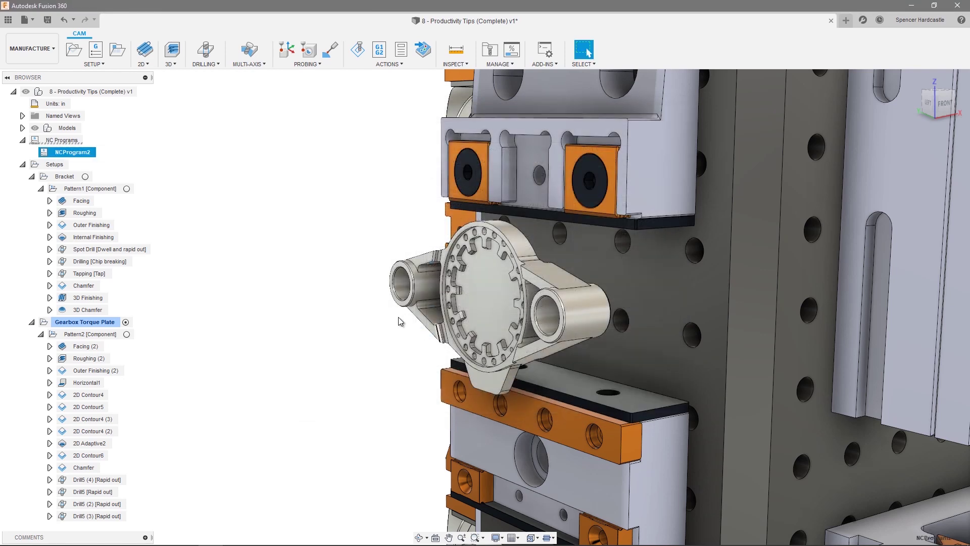
double_click(79, 152)
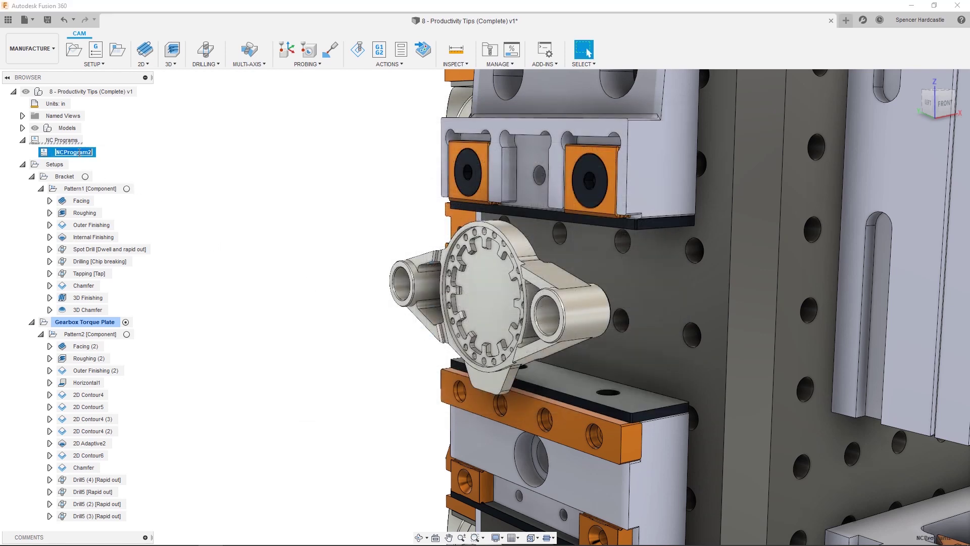
type("Both Parts")
key("Return")
- Simulate the Both Parts program, playing through its toolpaths before closing
right_click(81, 155)
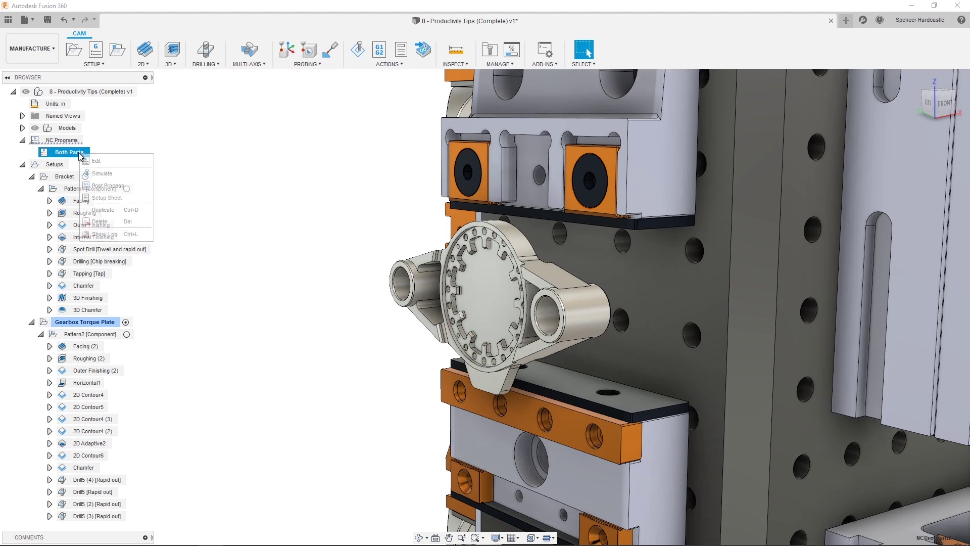
left_click(100, 174)
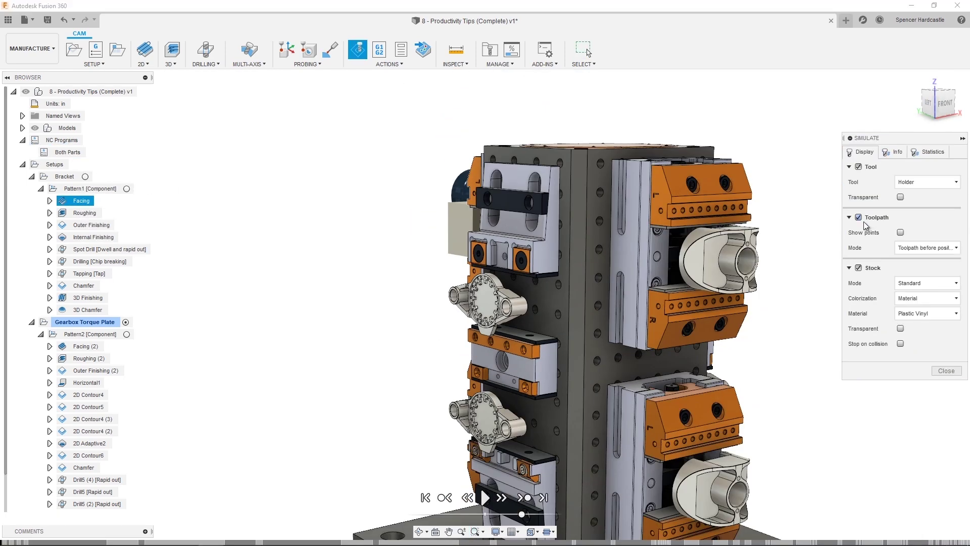
left_click(485, 498)
left_click_drag(522, 514, 534, 514)
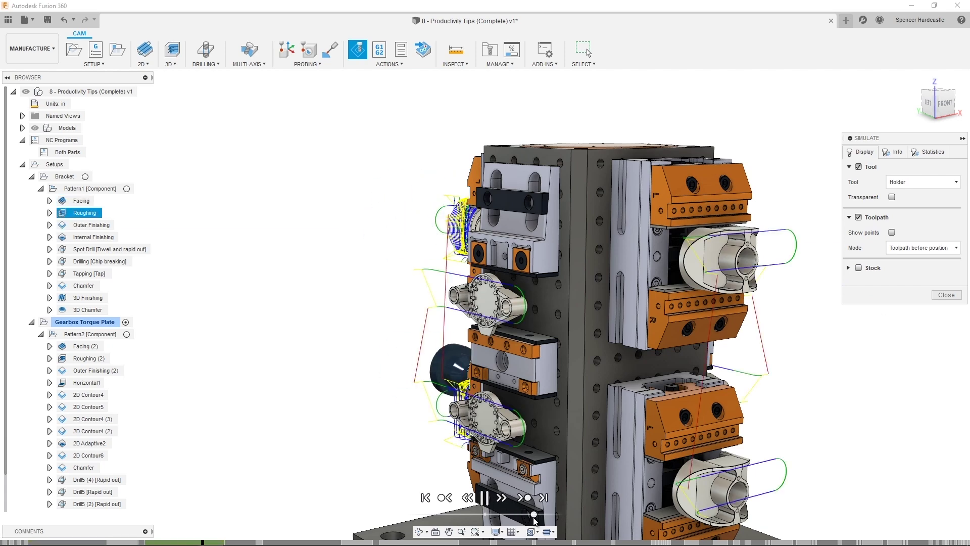
left_click(947, 295)
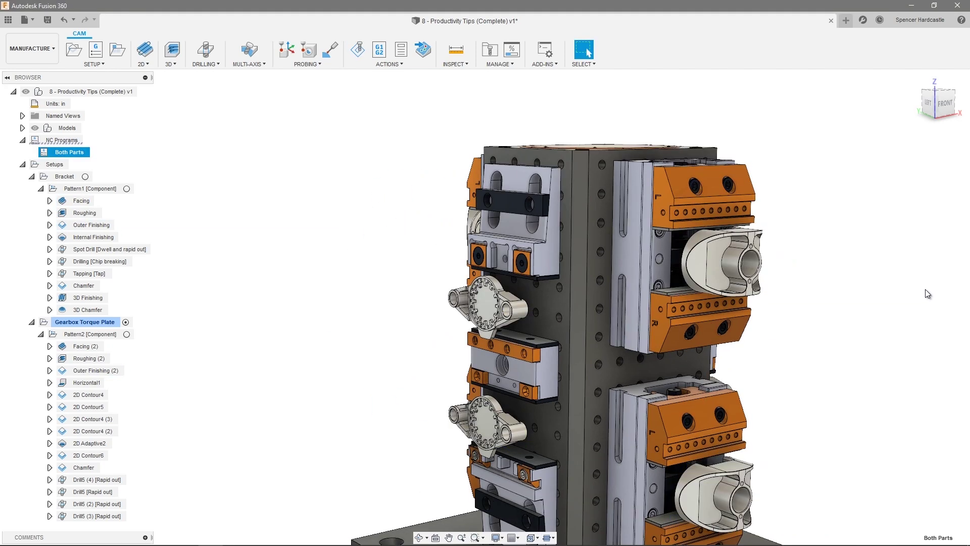
- Generate the Both Parts setup sheet and post-process it to 515.nc despite the multiple-WCS warning
right_click(77, 154)
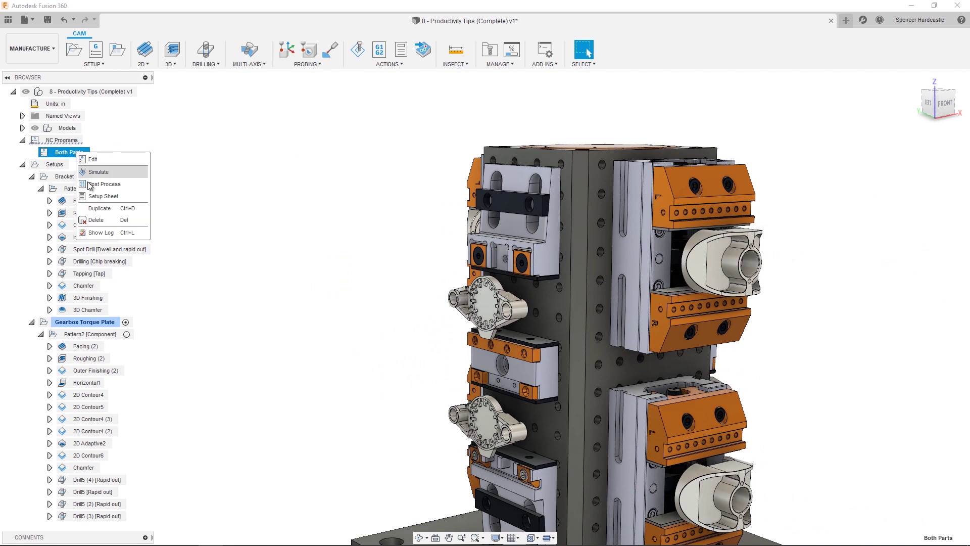
left_click(103, 196)
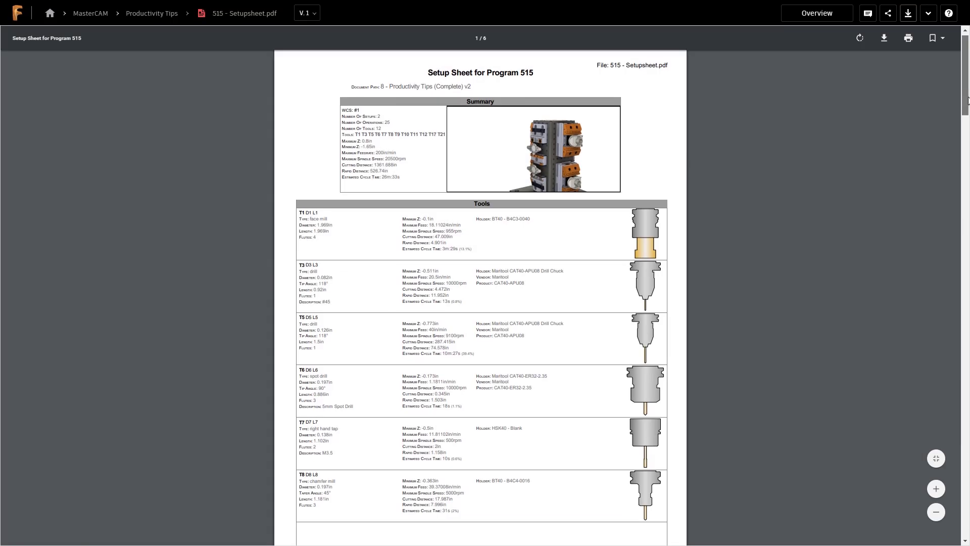
left_click_drag(968, 99, 962, 198)
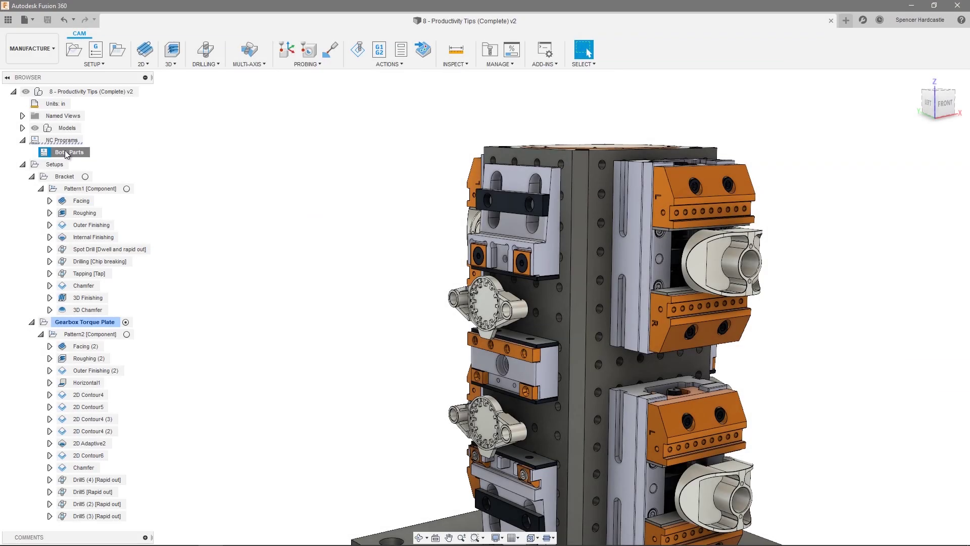
right_click(65, 154)
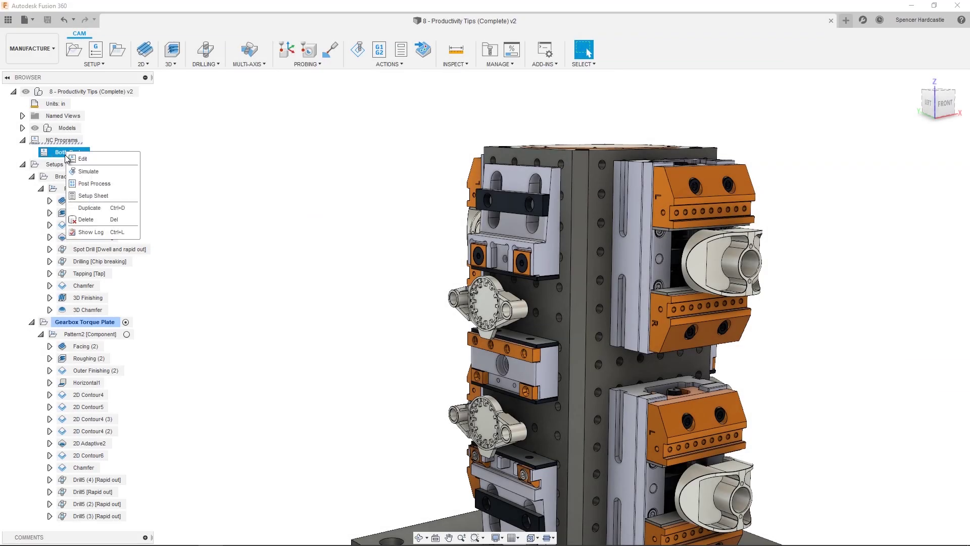
left_click(95, 183)
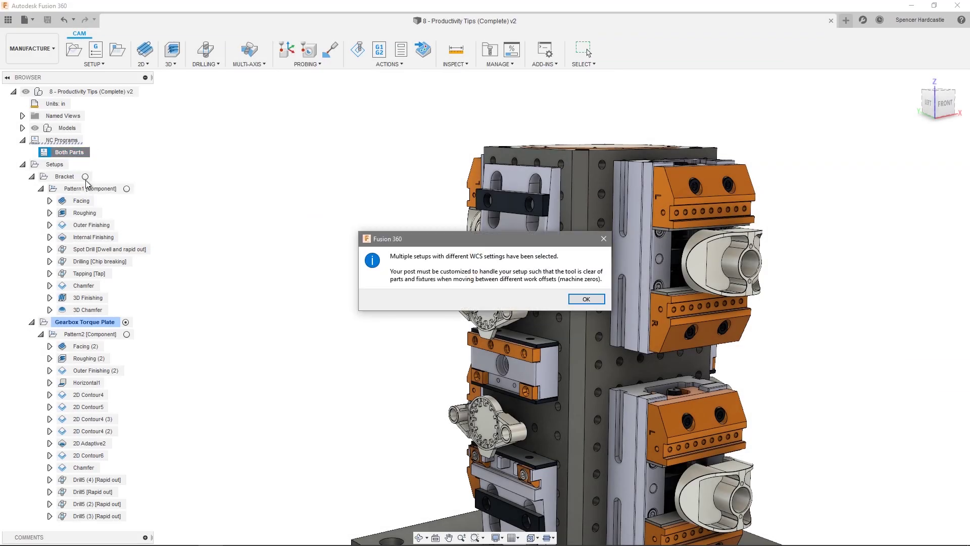
left_click(586, 298)
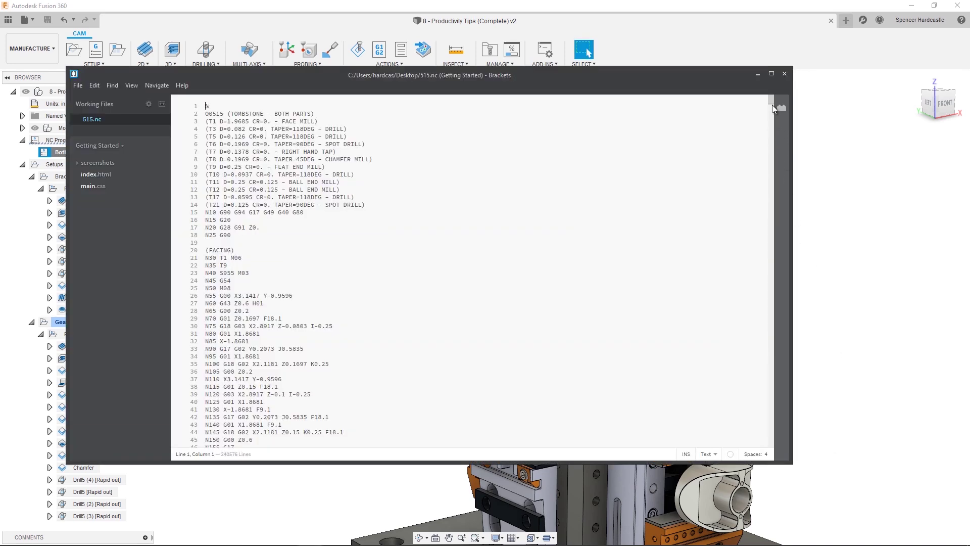
left_click_drag(773, 109, 773, 113)
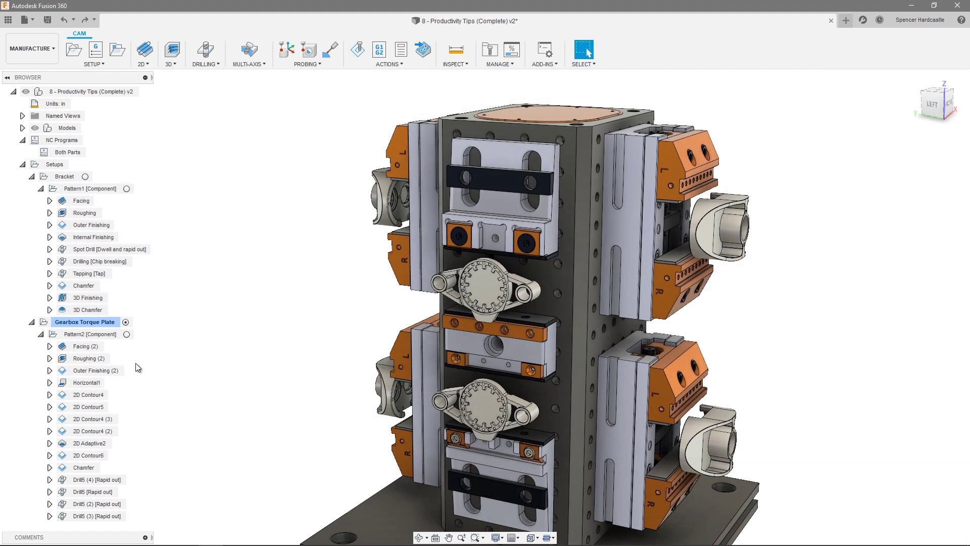
- Change the Outer Finishing (2) operation's tool to tool 3, the Ø1/2" flat mill
left_click(121, 370)
right_click(112, 372)
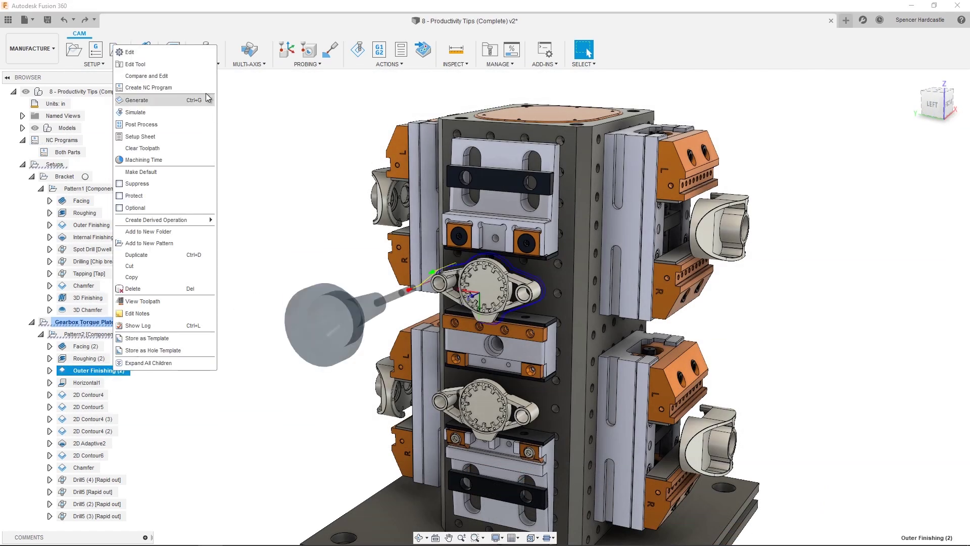
left_click(196, 54)
left_click(849, 182)
left_click(399, 194)
left_click(672, 396)
left_click(910, 410)
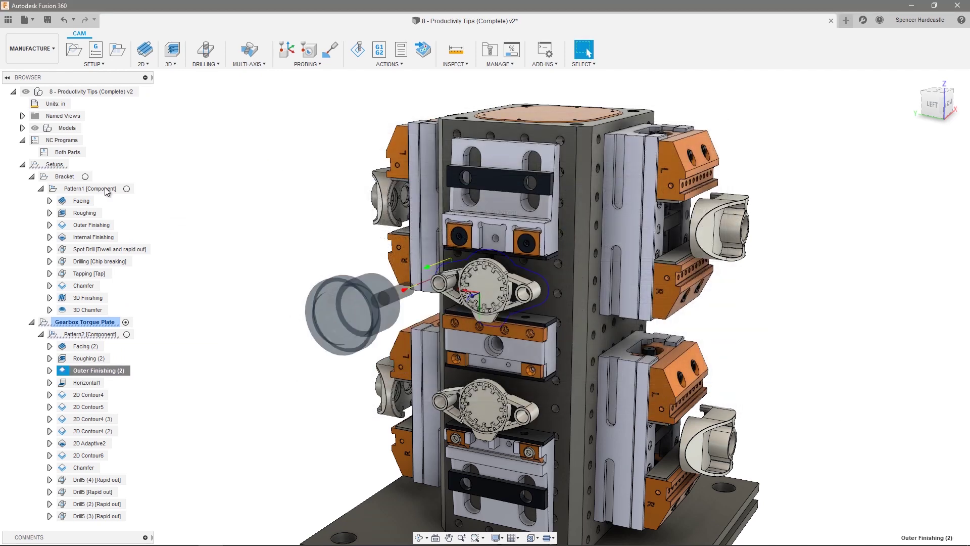
- Reopen the Both Parts NC program settings to review its operations list
right_click(69, 152)
left_click(101, 169)
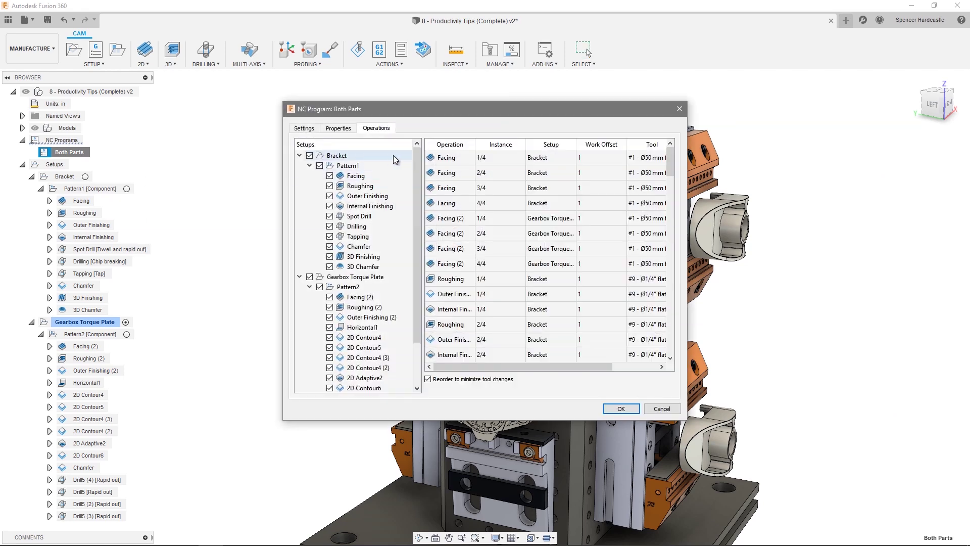
left_click_drag(671, 161, 677, 251)
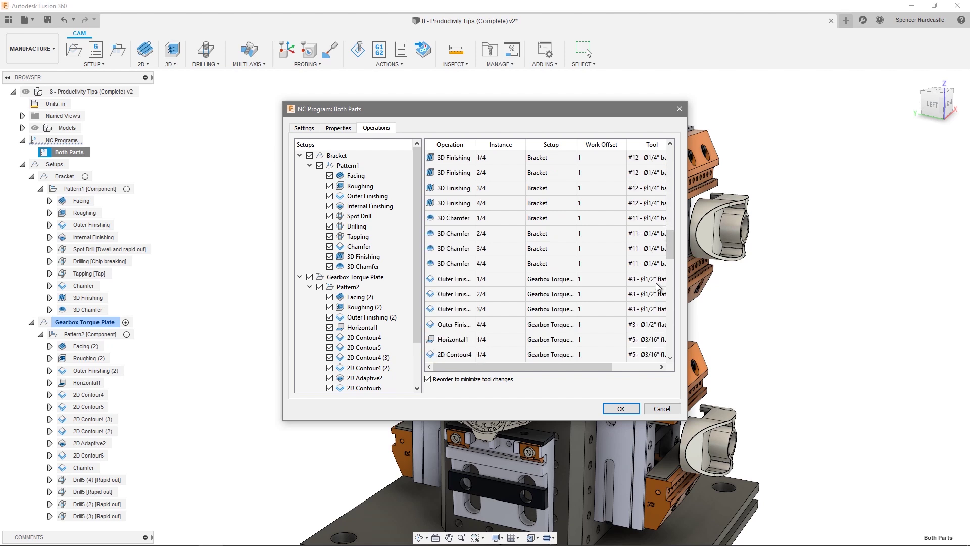